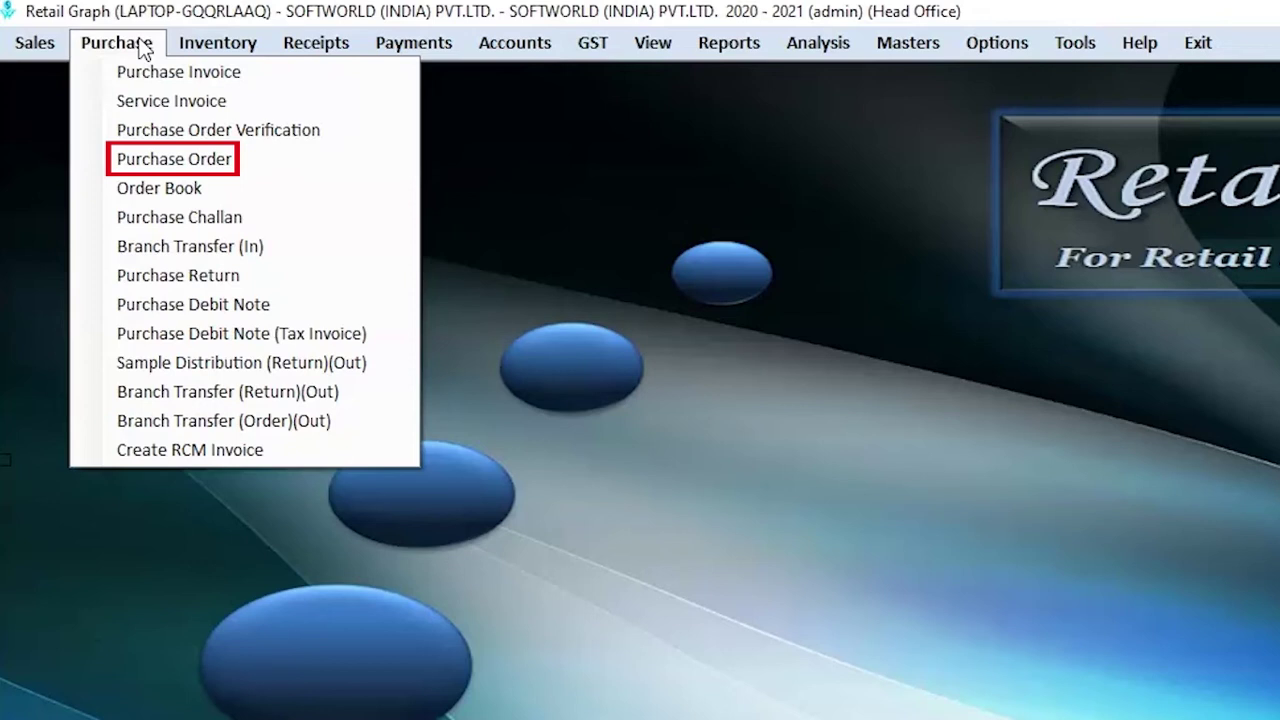
# Open a new purchase order and select ALOK MEDICAL AGENCIES as the vendor
pyautogui.click(205, 157)
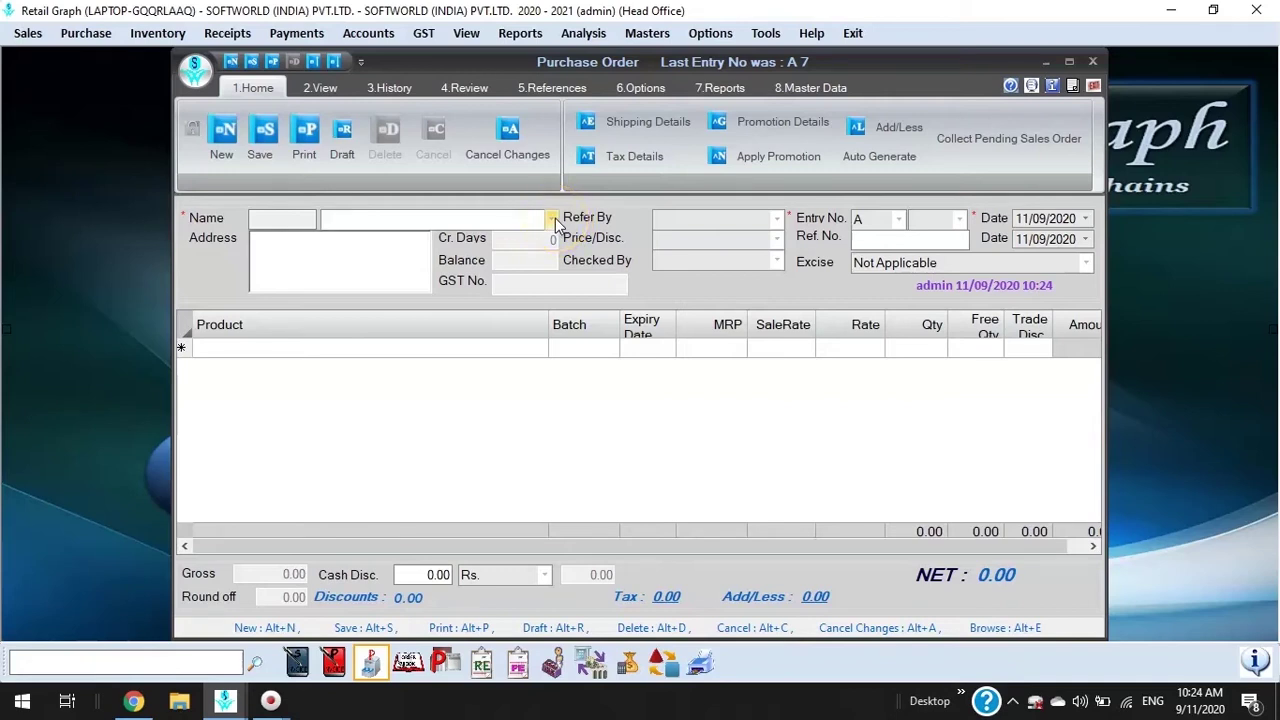
pyautogui.click(552, 219)
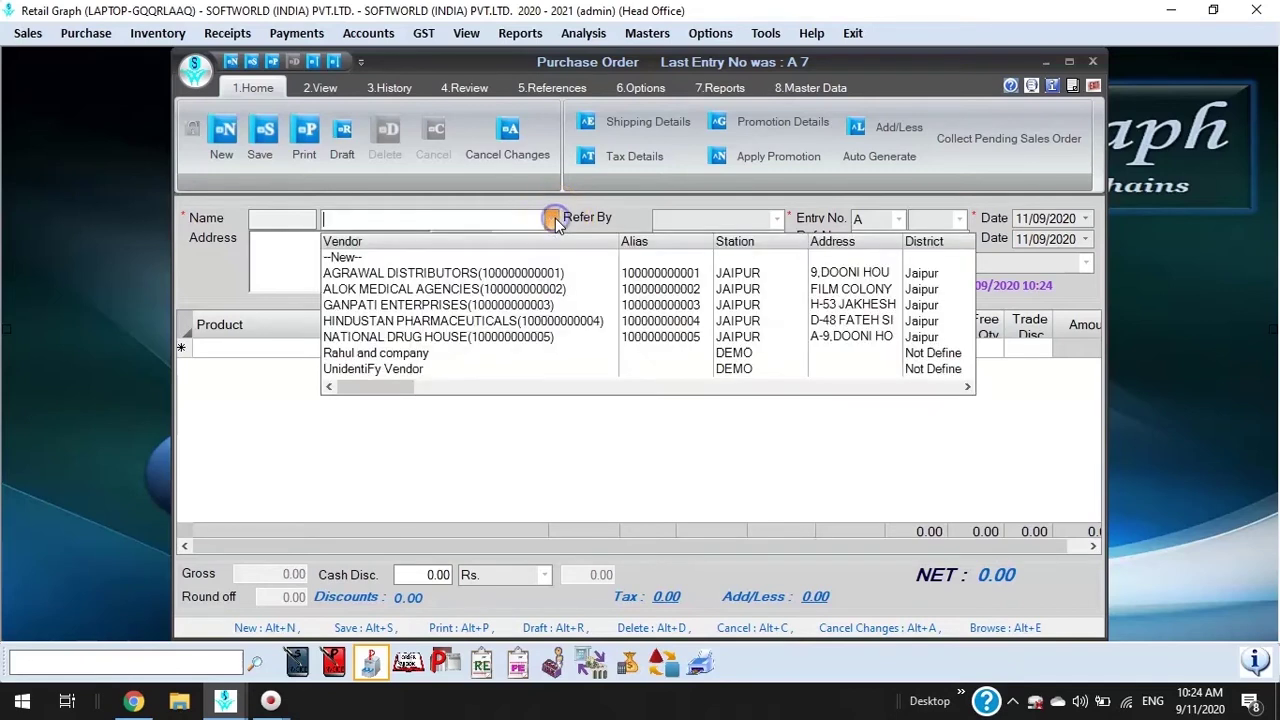
pyautogui.click(514, 289)
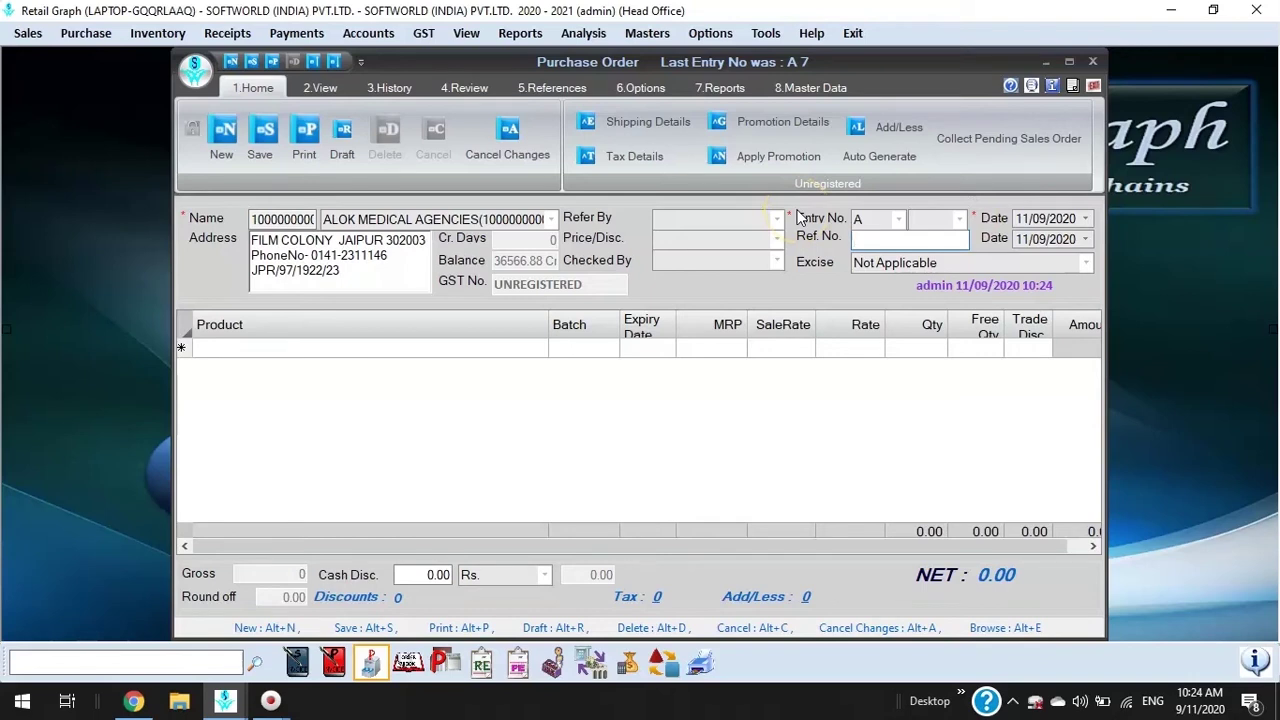
pyautogui.click(884, 242)
# Add ABC 10 MG (15 TAB) to the purchase order with a quantity of 100 and save the order
pyautogui.click(546, 346)
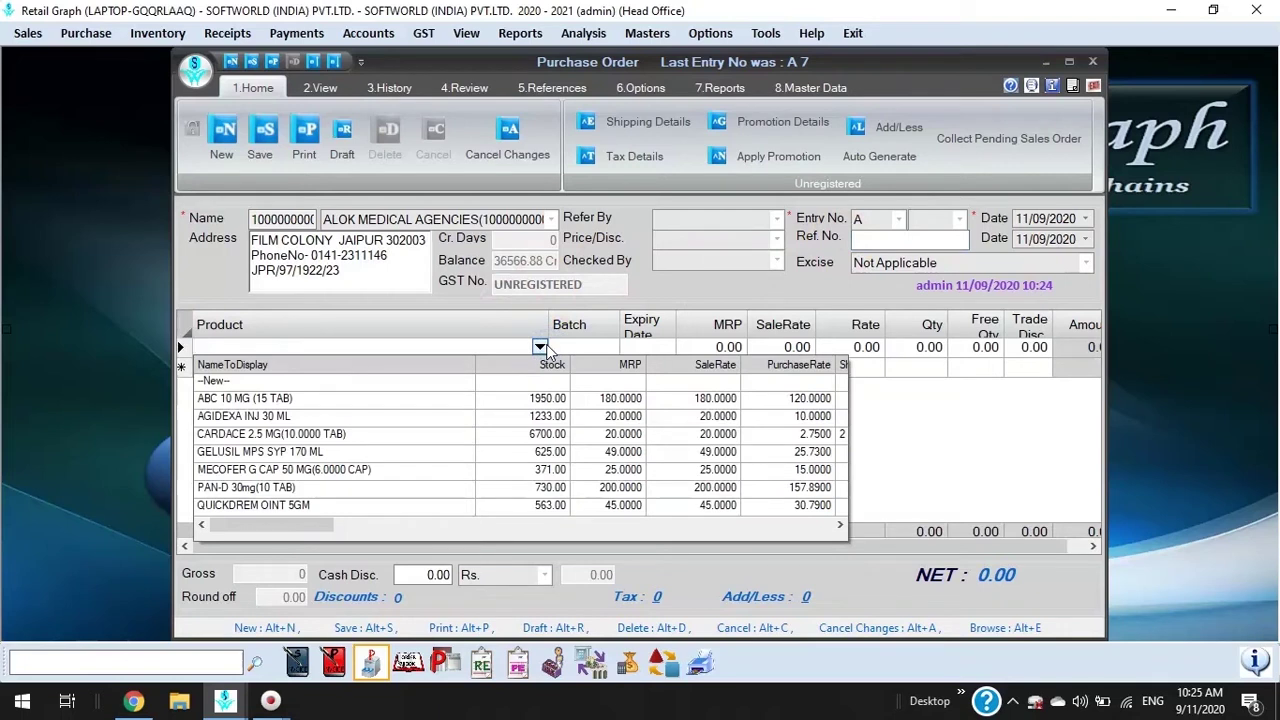
pyautogui.click(455, 405)
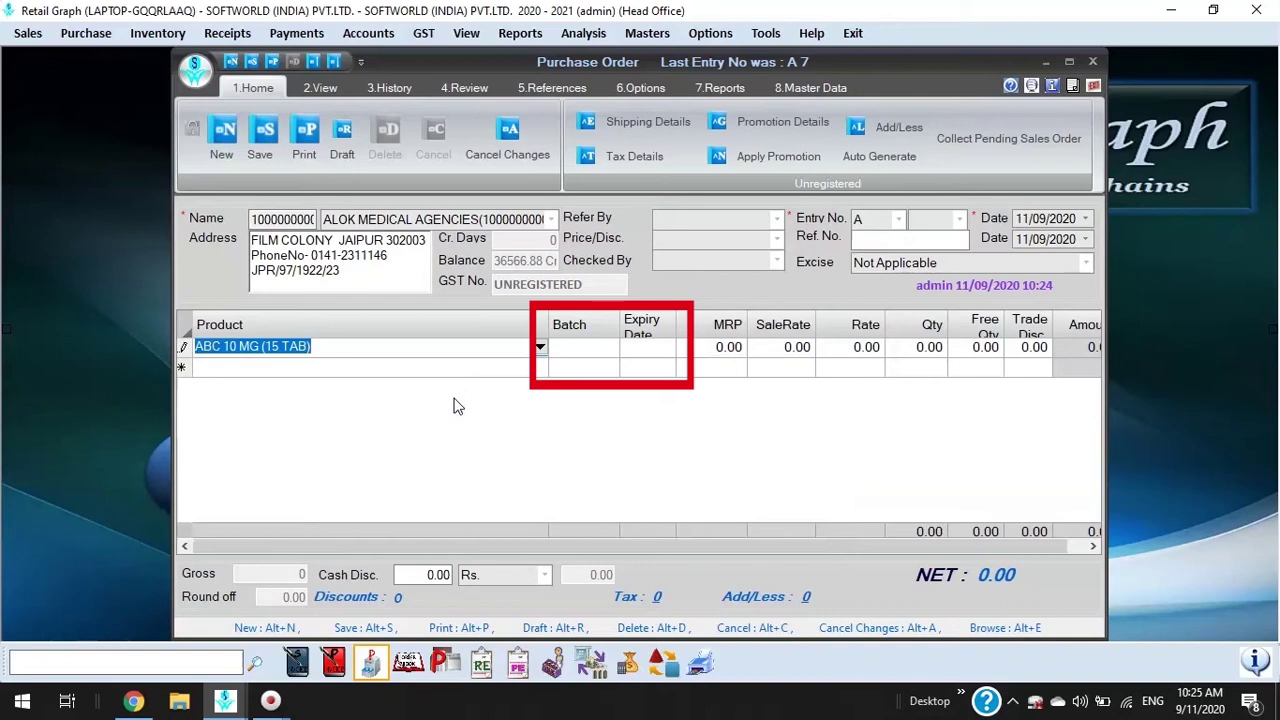
pyautogui.press('Return')
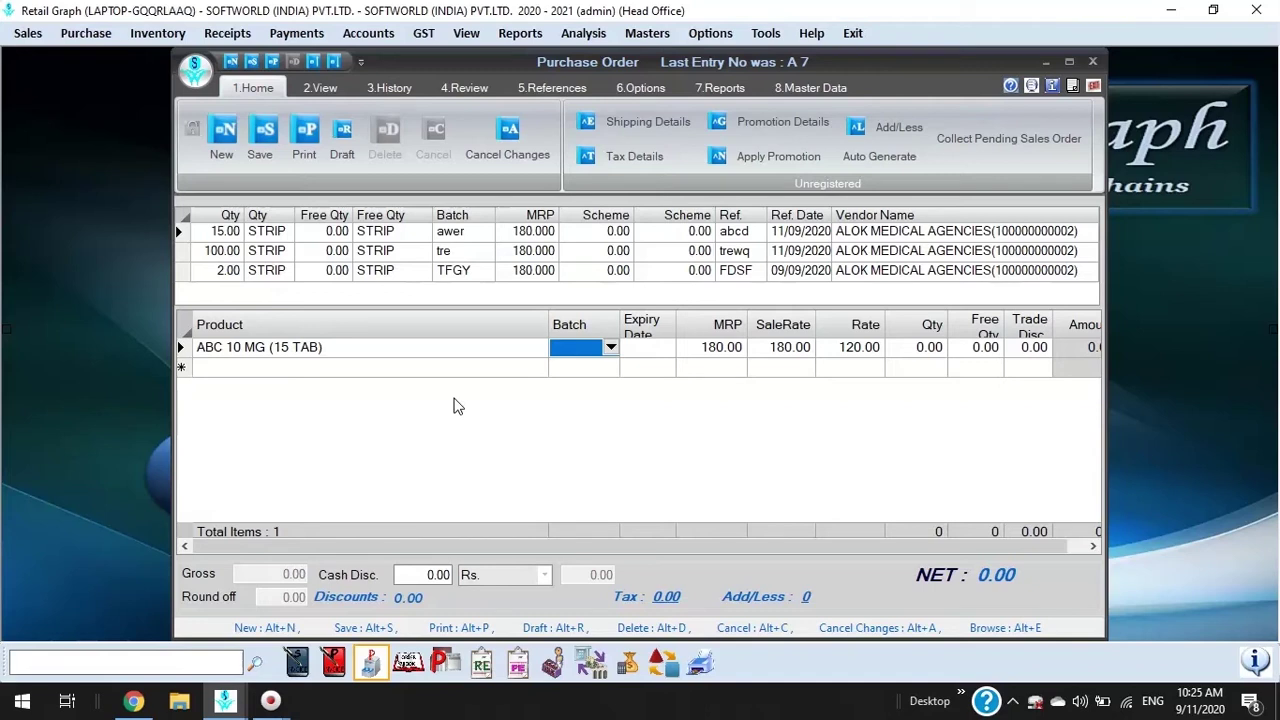
pyautogui.press('Return')
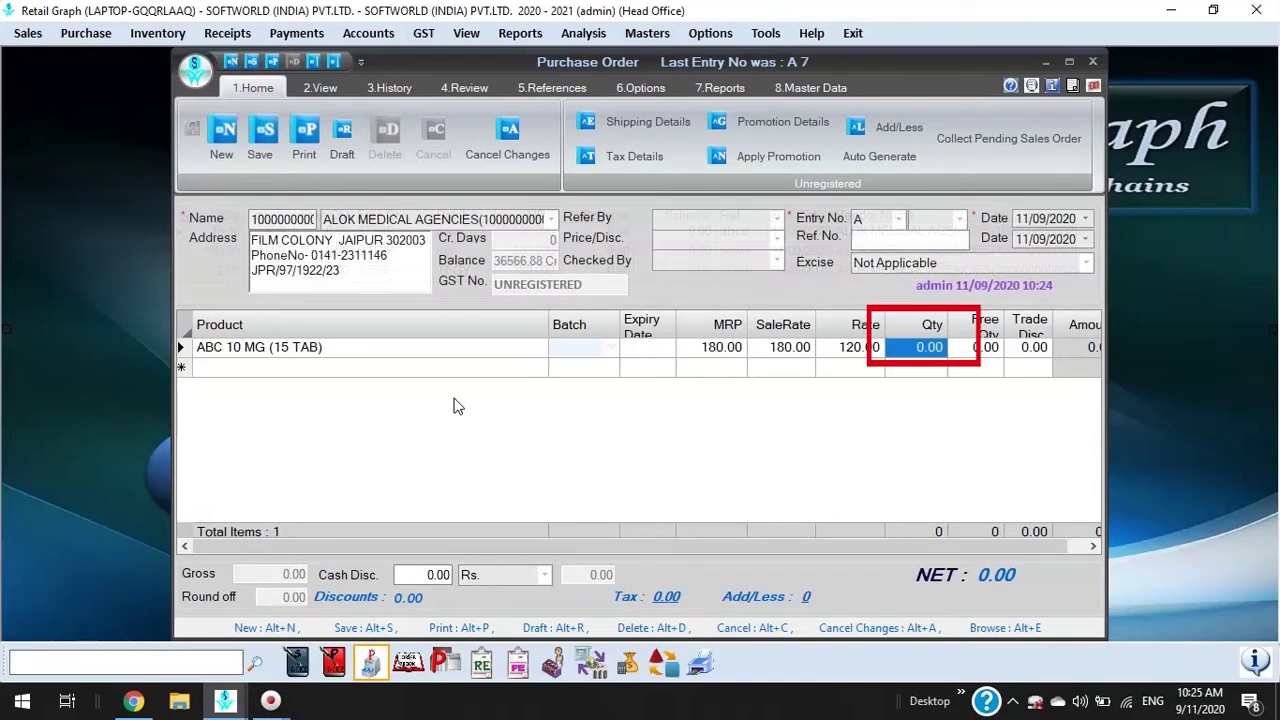
pyautogui.write('100')
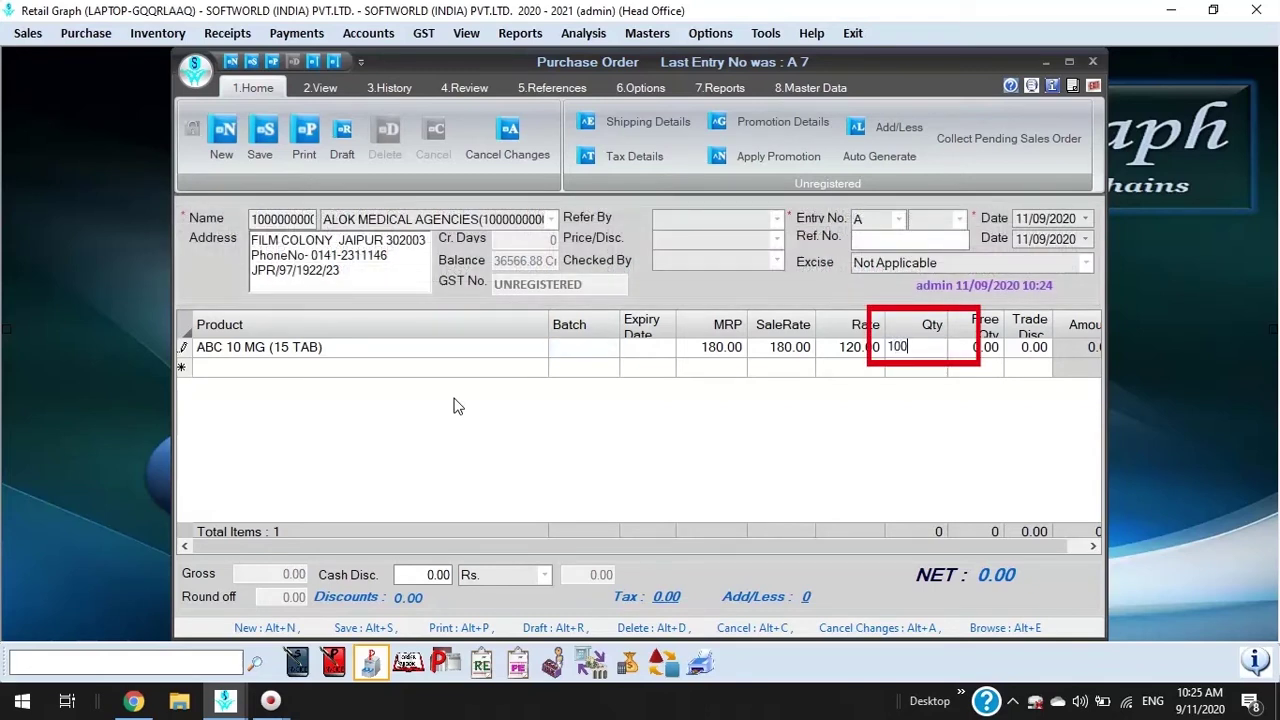
pyautogui.press('Return')
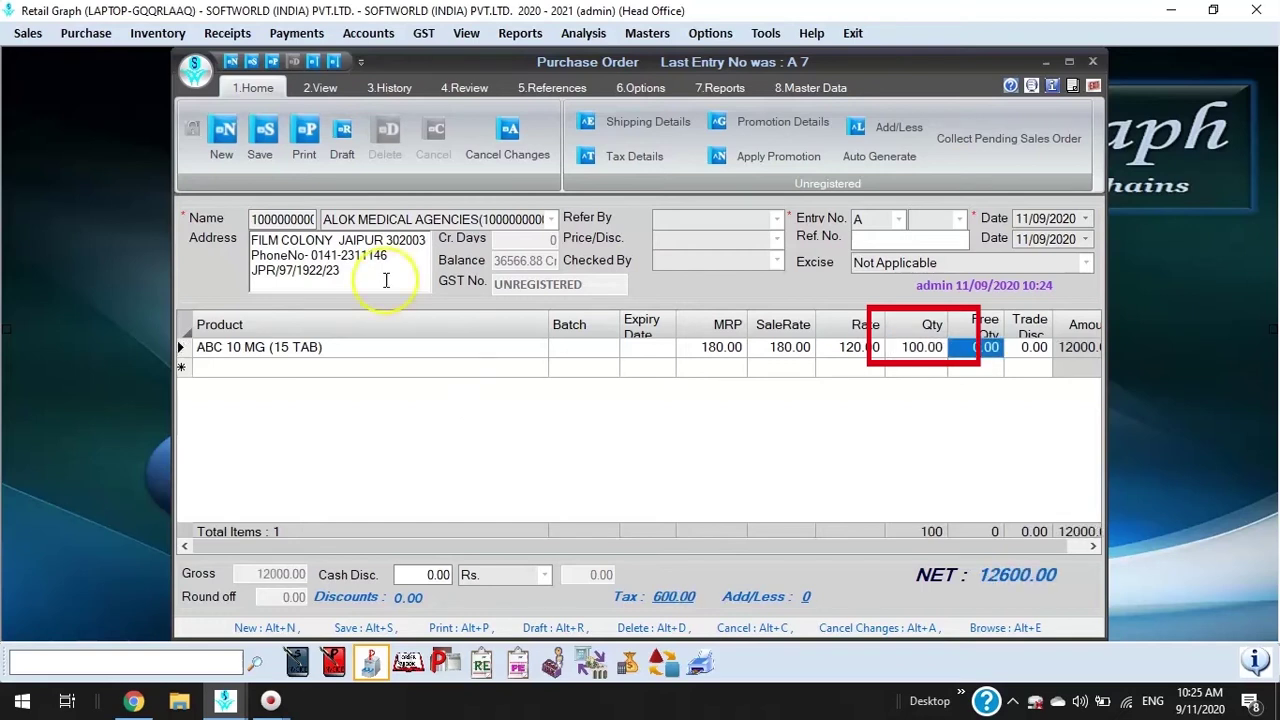
pyautogui.click(278, 148)
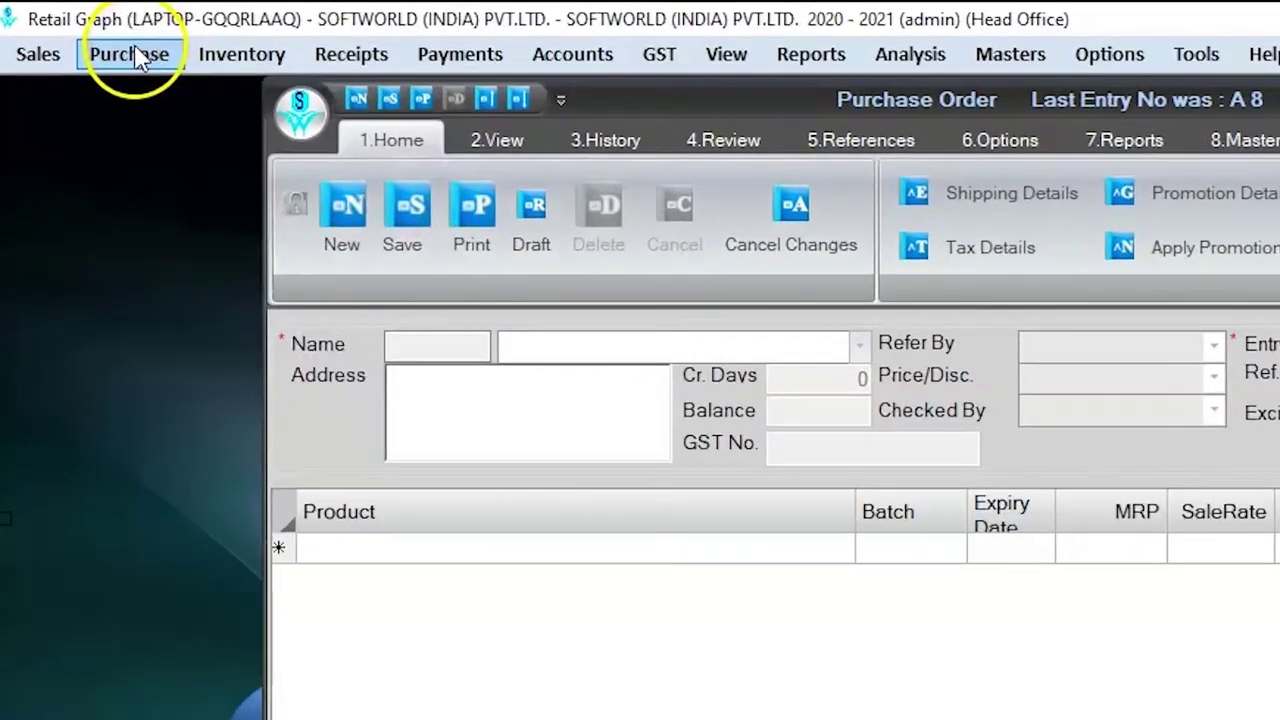
# Open a purchase challan for vendor ALOK MEDICAL AGENCIES and enter the reference number lpoi
pyautogui.click(92, 34)
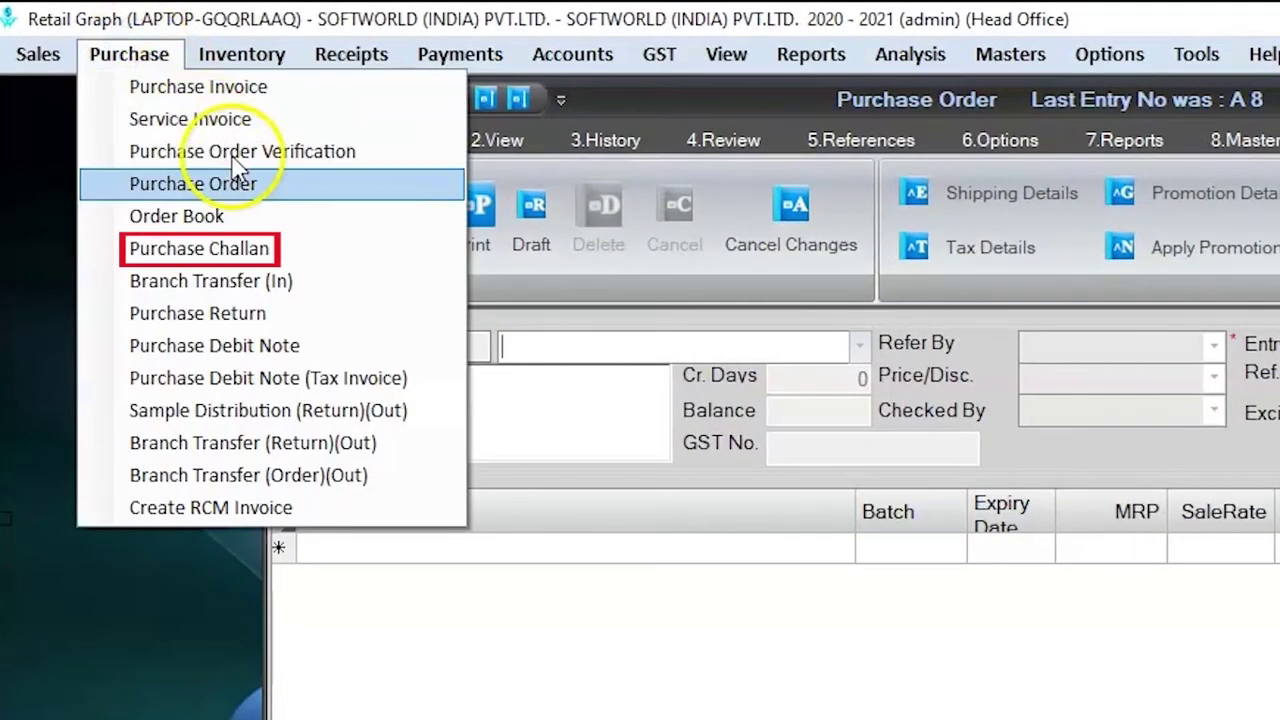
pyautogui.click(220, 249)
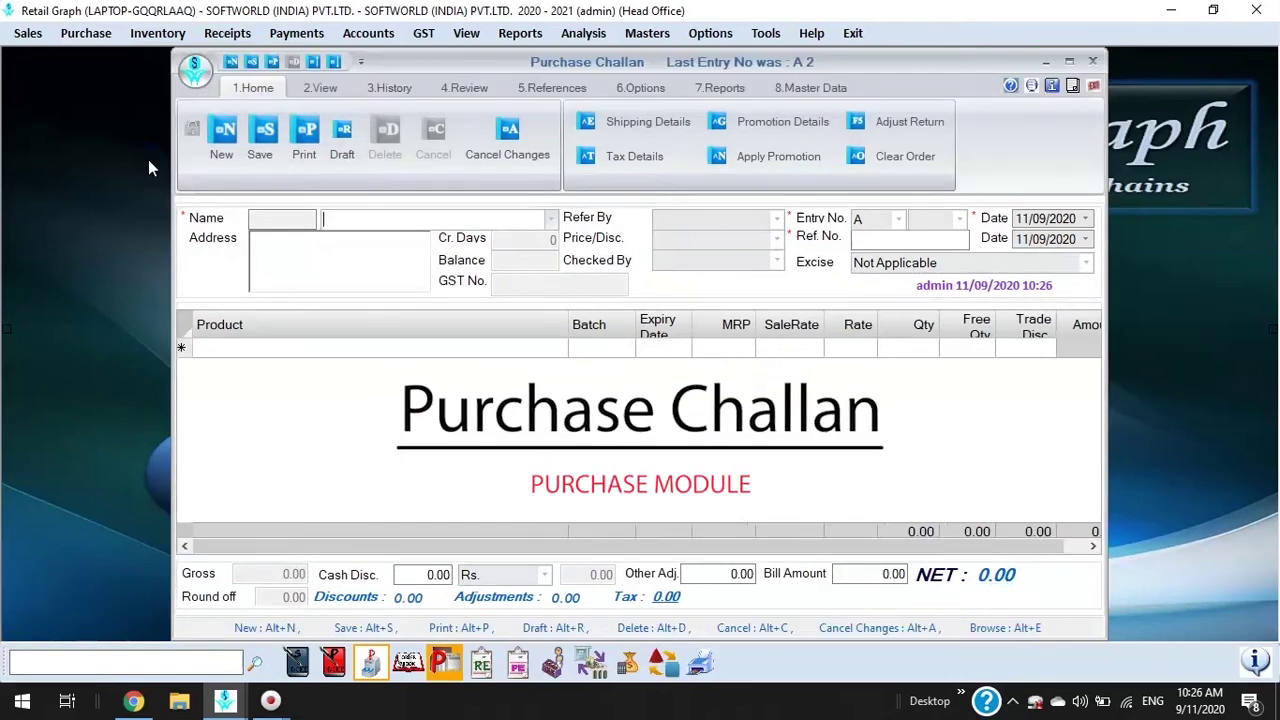
pyautogui.click(552, 219)
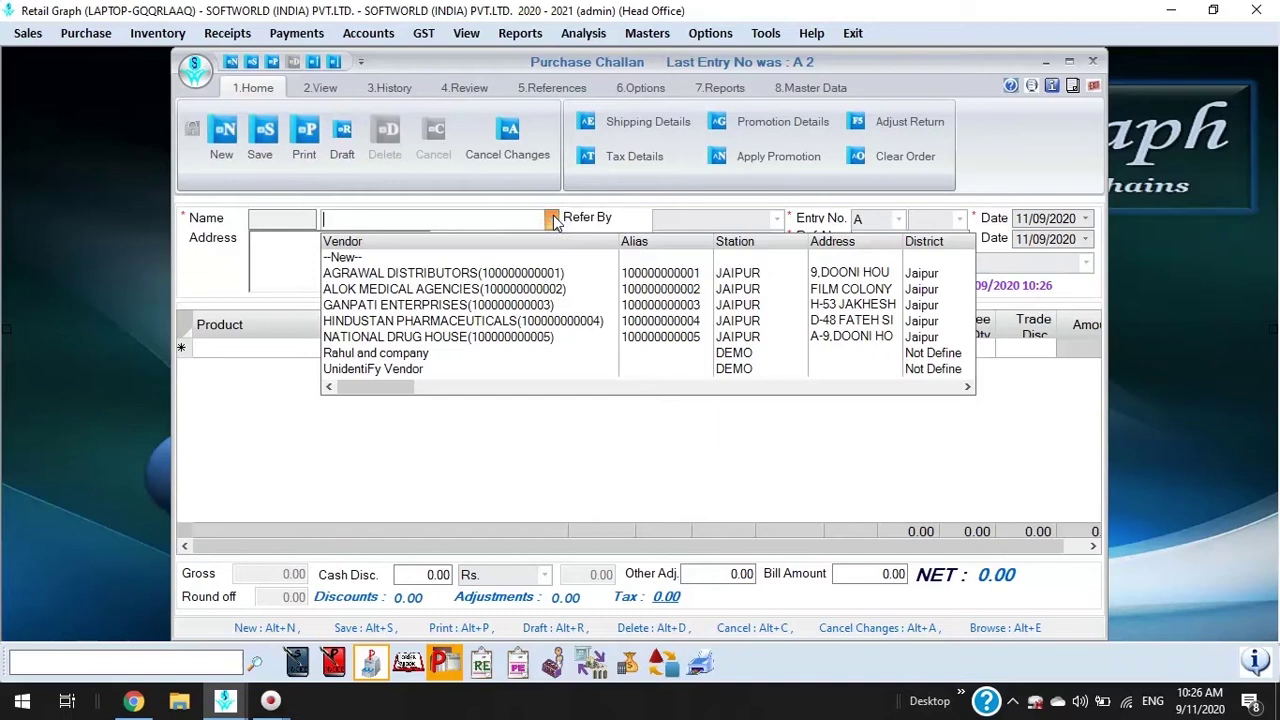
pyautogui.click(476, 290)
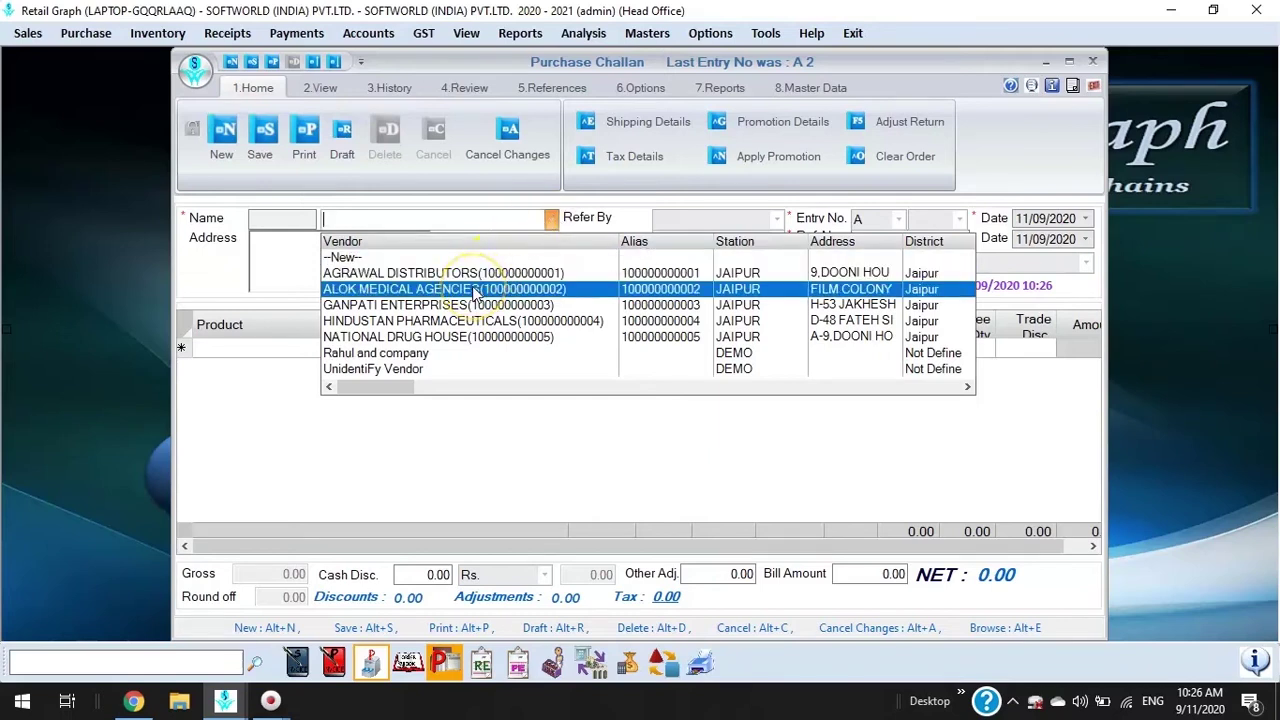
pyautogui.click(476, 290)
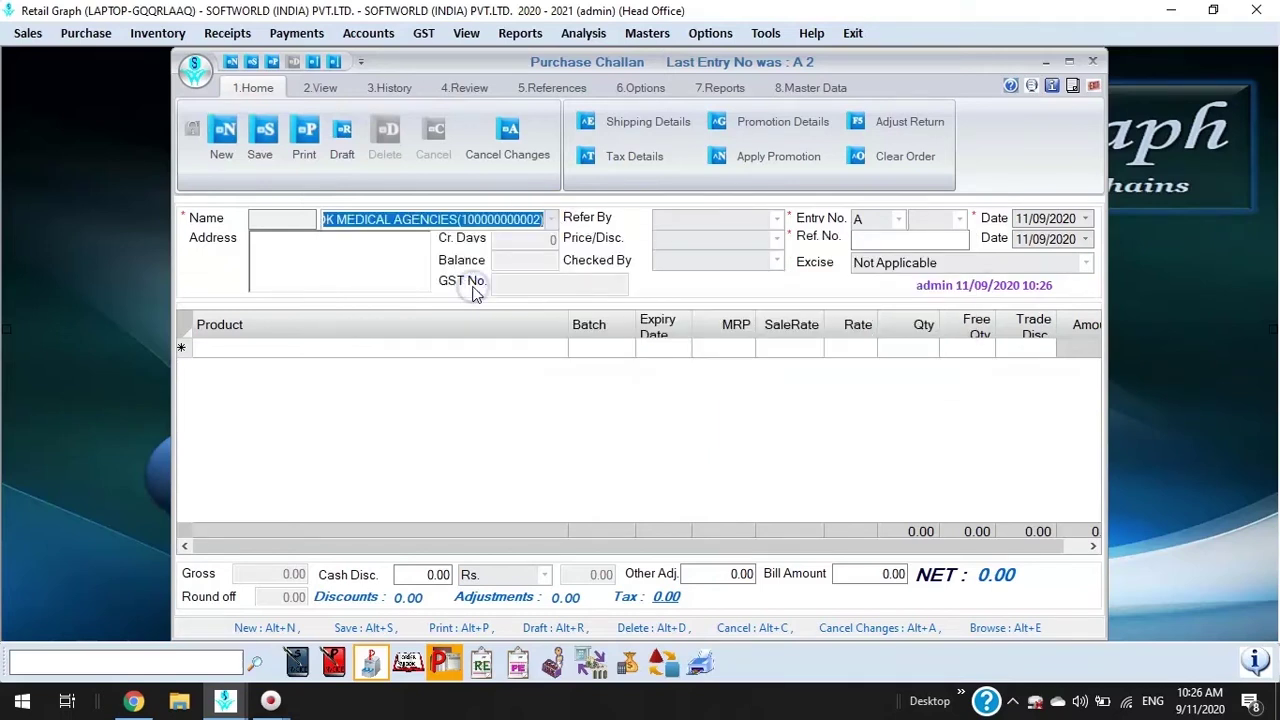
pyautogui.press('Return')
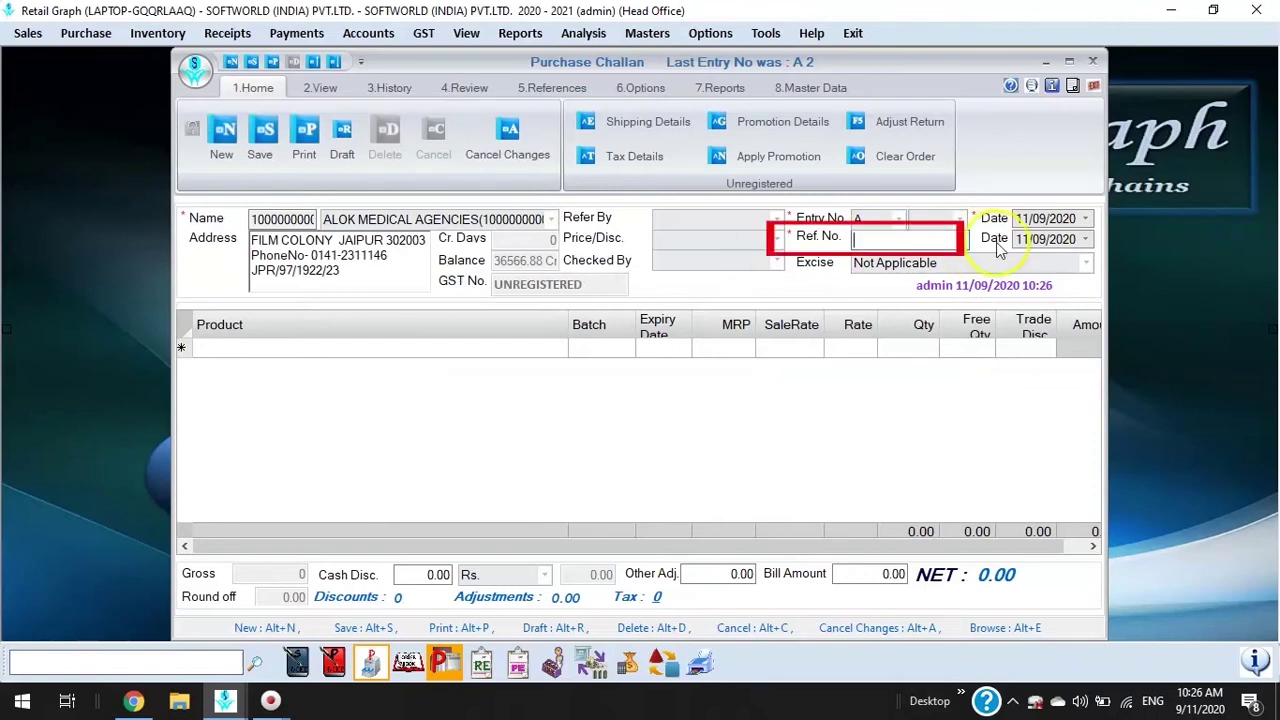
pyautogui.click(877, 240)
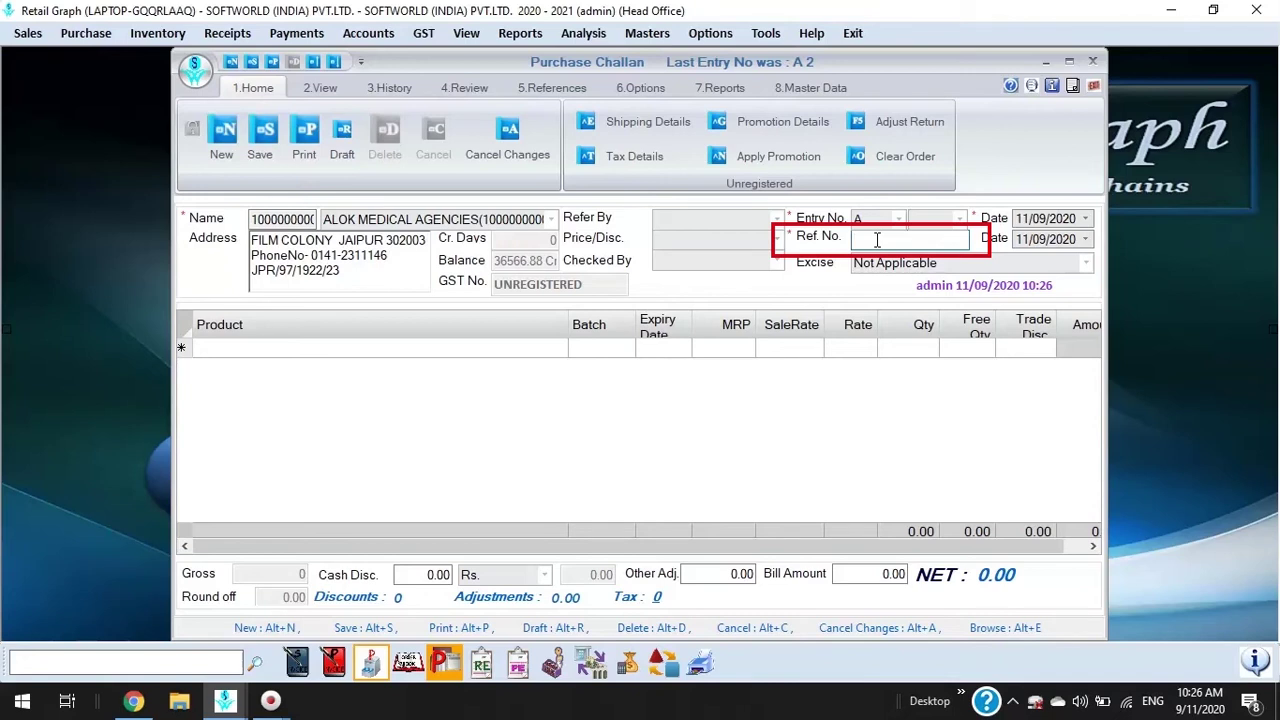
pyautogui.write('lpoi')
# Add ABC 10 MG (15 TAB) to the challan with batch wter and expiry date 05/24
pyautogui.click(559, 359)
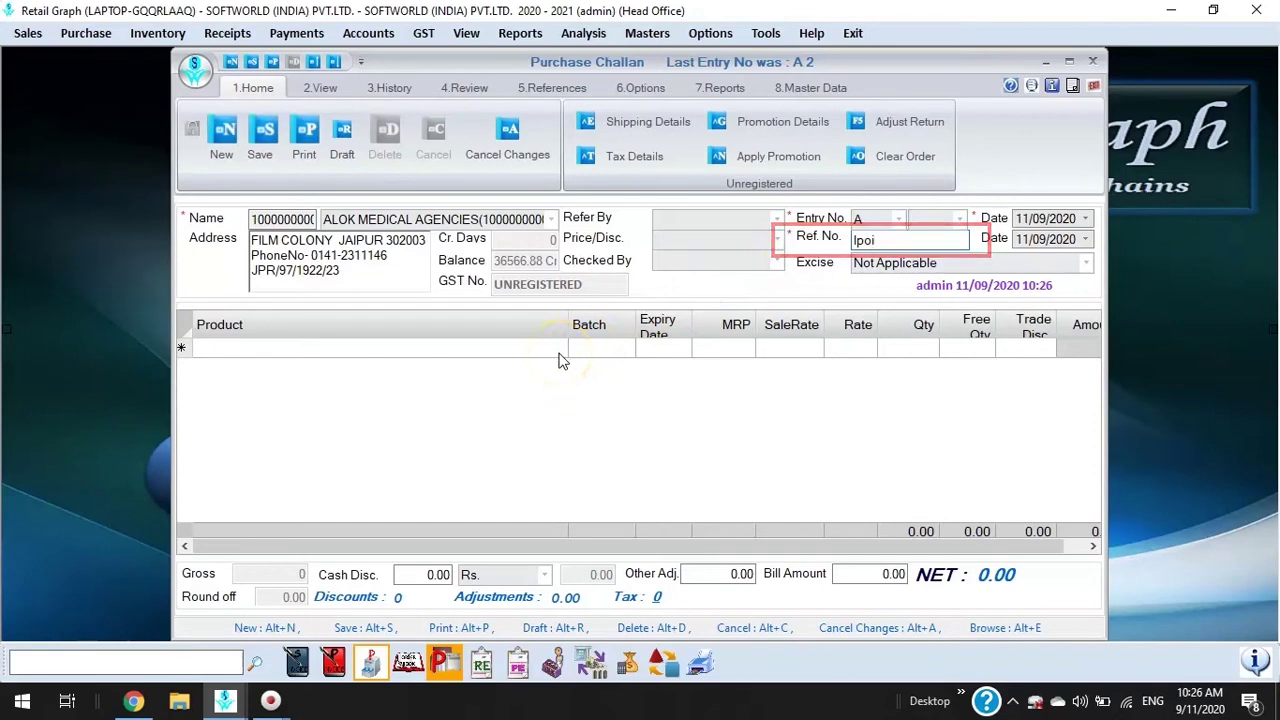
pyautogui.click(560, 347)
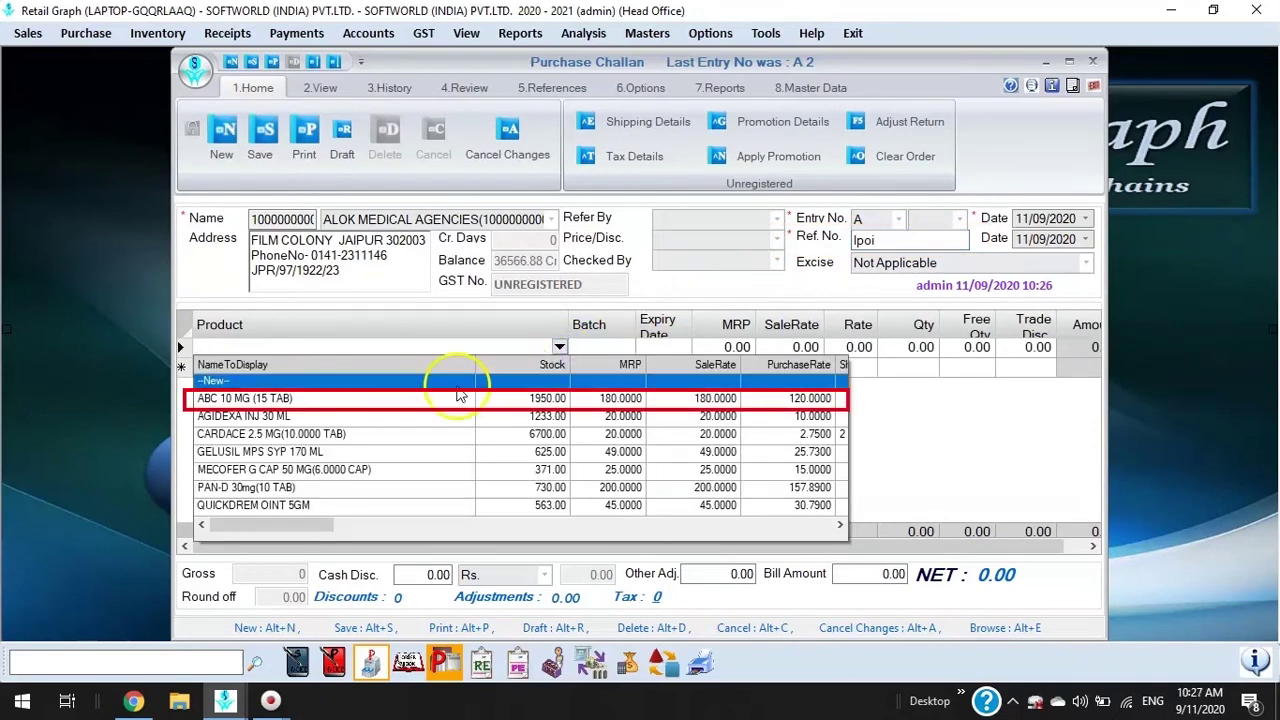
pyautogui.click(421, 399)
pyautogui.click(420, 398)
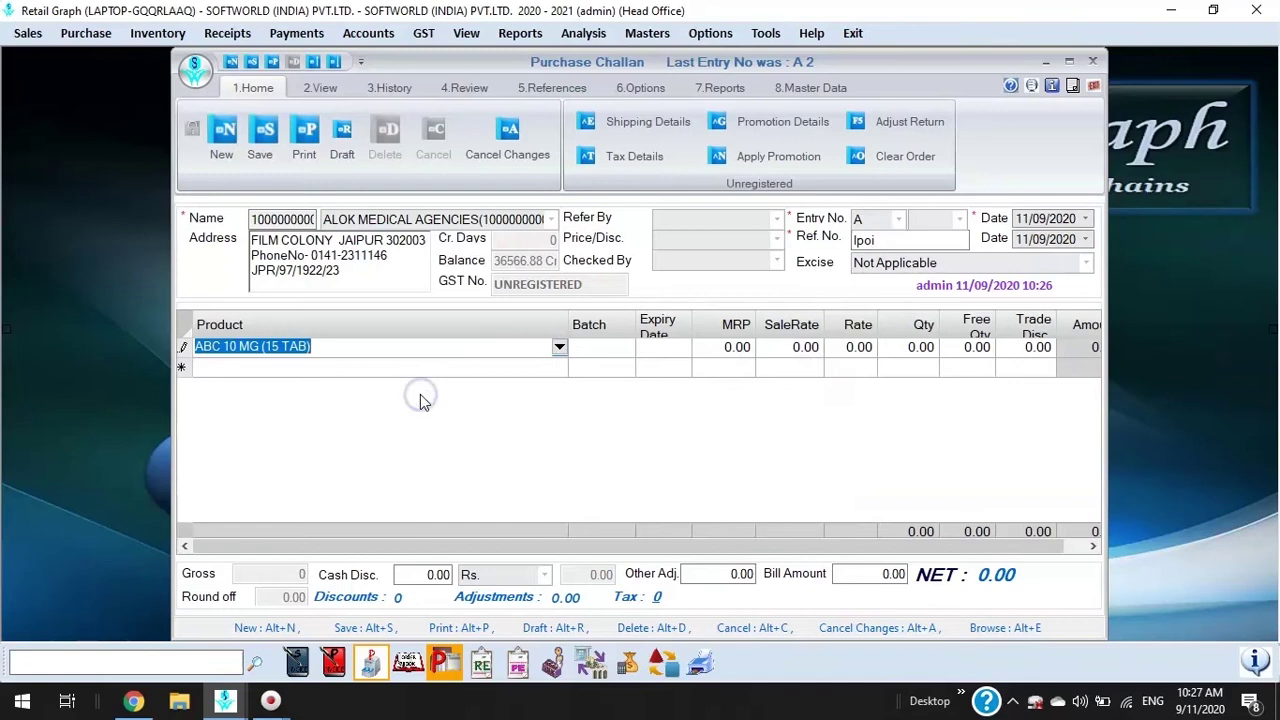
pyautogui.write('wter')
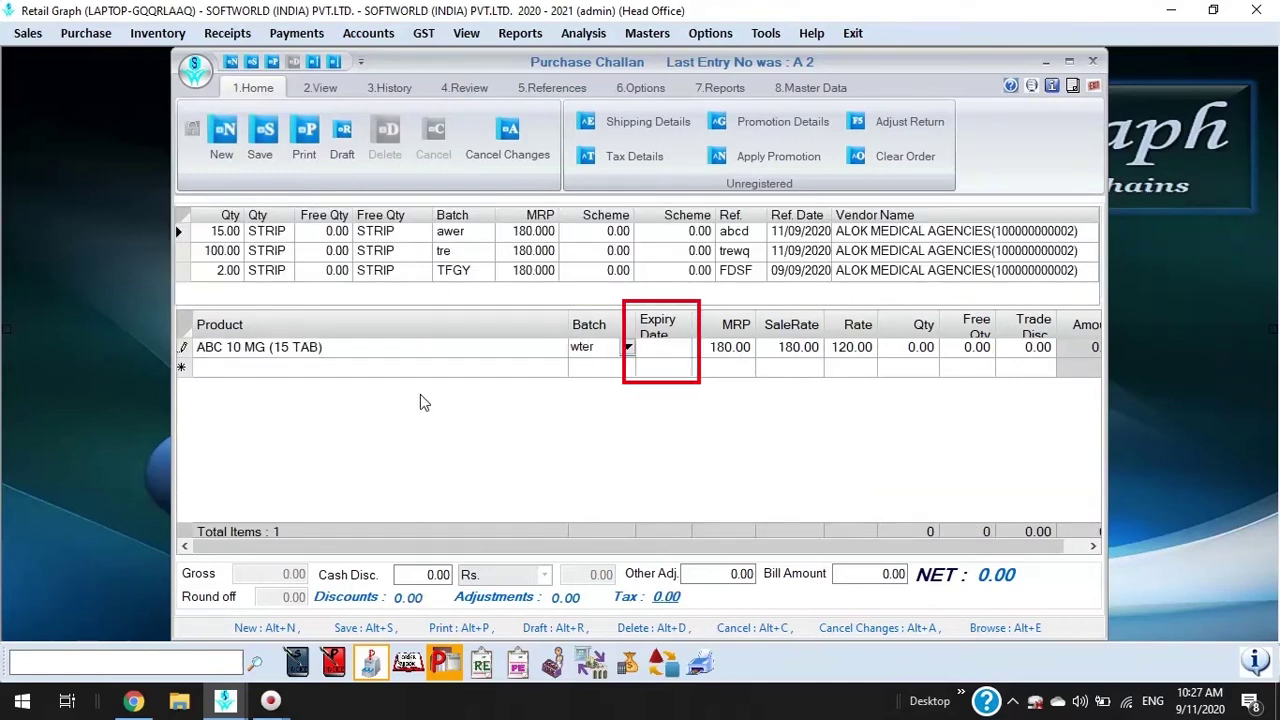
pyautogui.press('Return')
pyautogui.write('05/')
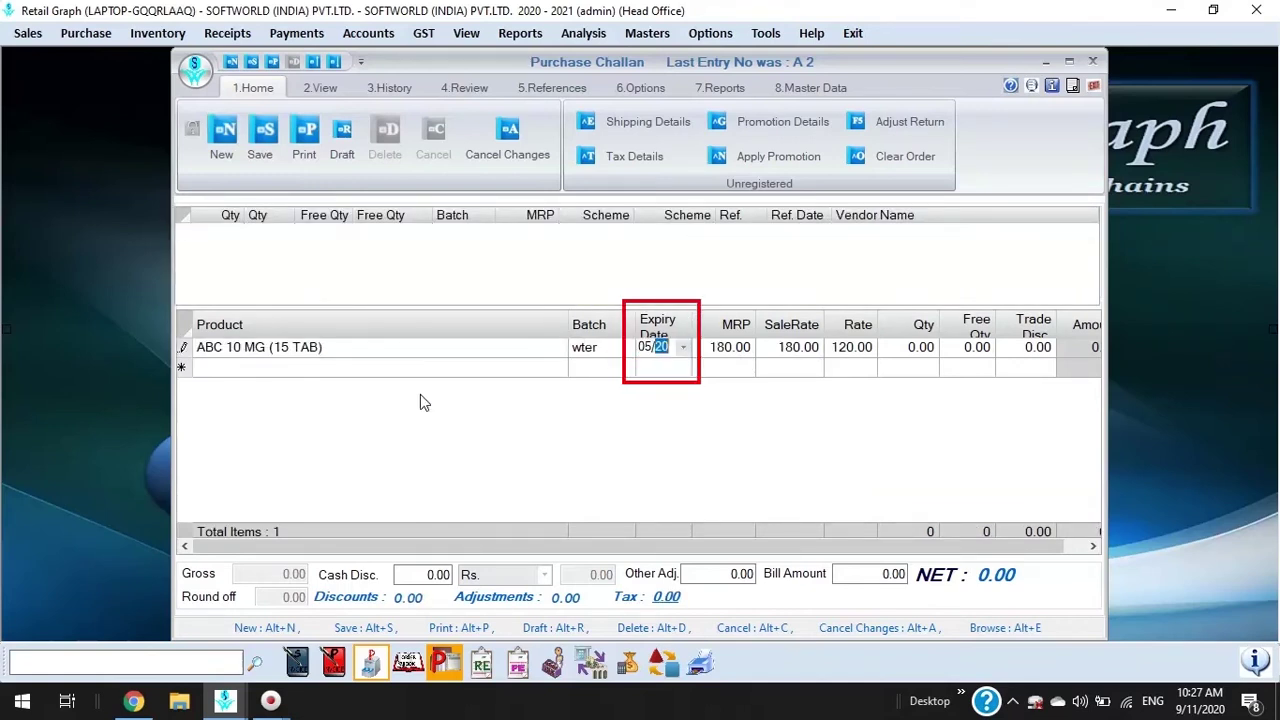
pyautogui.write('24')
pyautogui.press('Return')
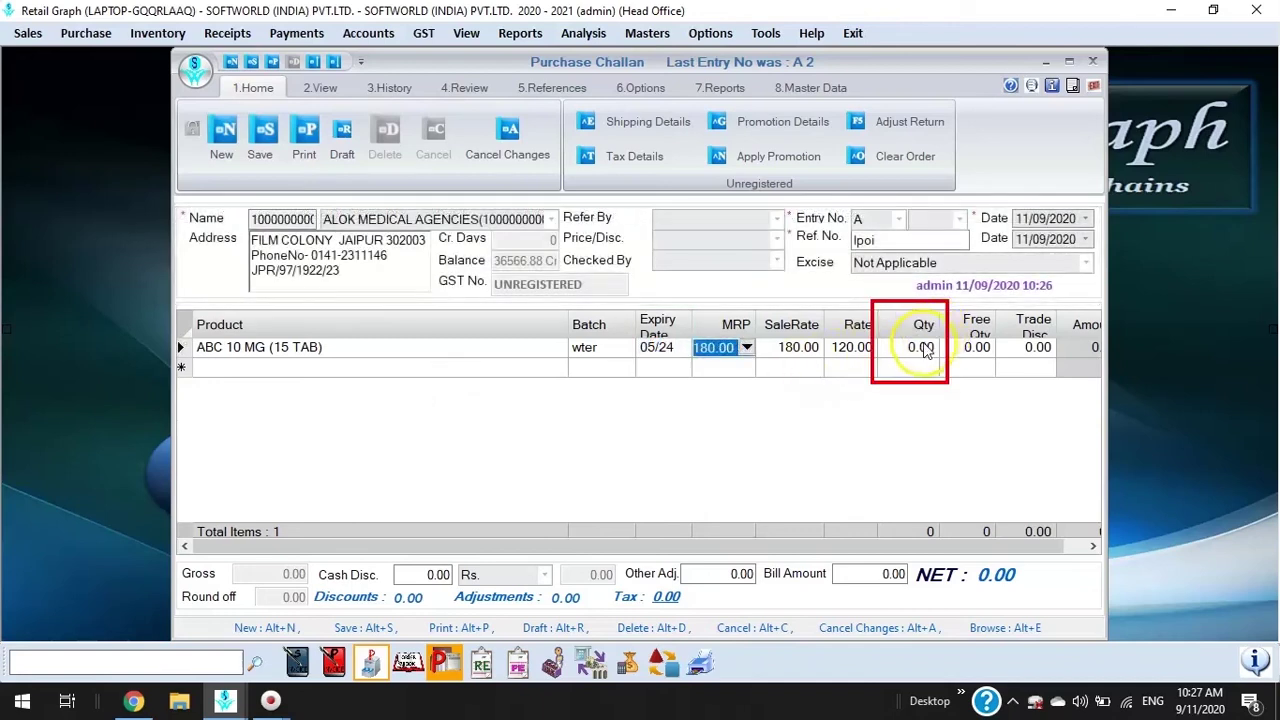
# Set the quantity of the ABC 10 MG (15 TAB) line with batch wter to 100
pyautogui.click(921, 346)
pyautogui.write('100')
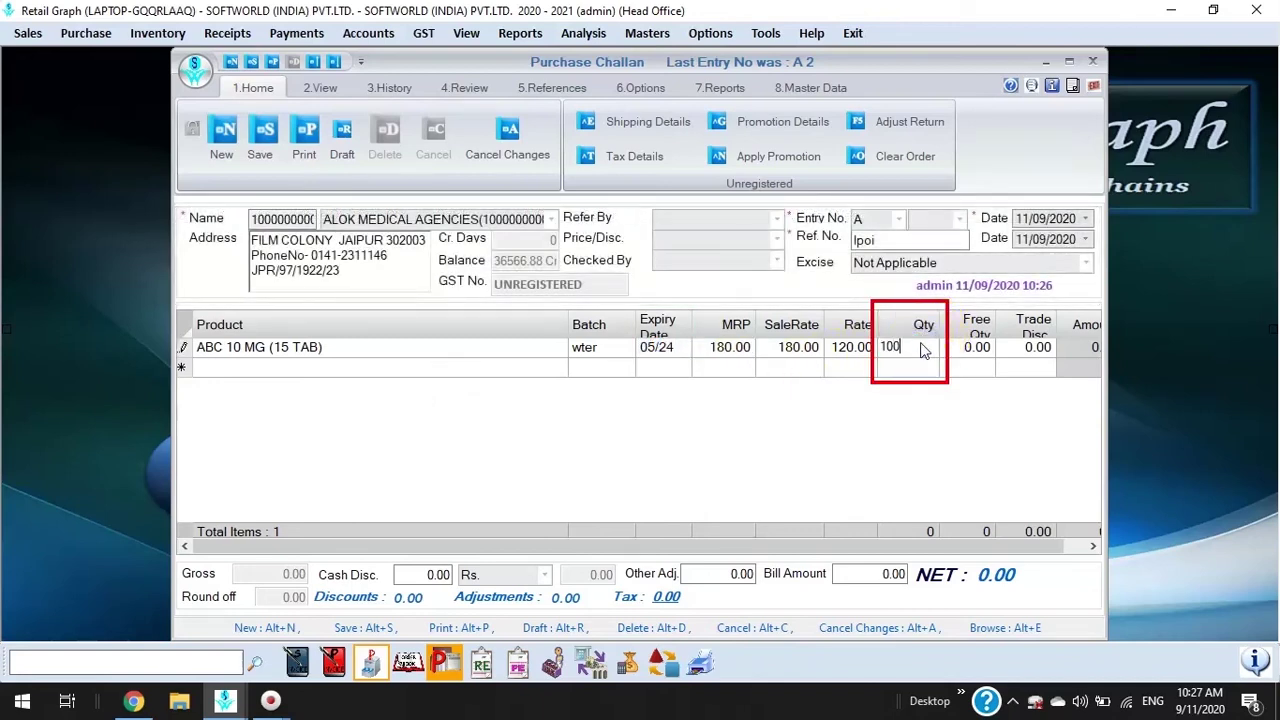
pyautogui.press('Return')
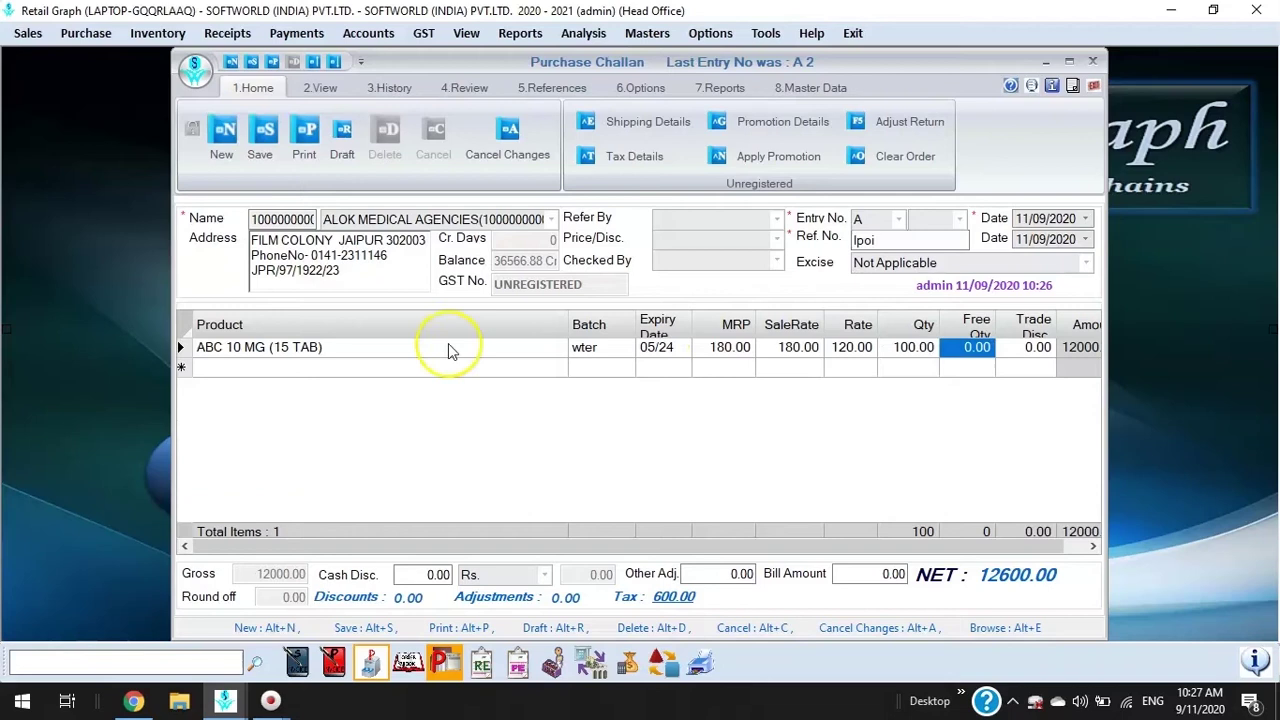
# Delete the manually entered ABC 10 MG (15 TAB) line from the challan
pyautogui.moveTo(449, 349); pyautogui.dragTo(417, 356)
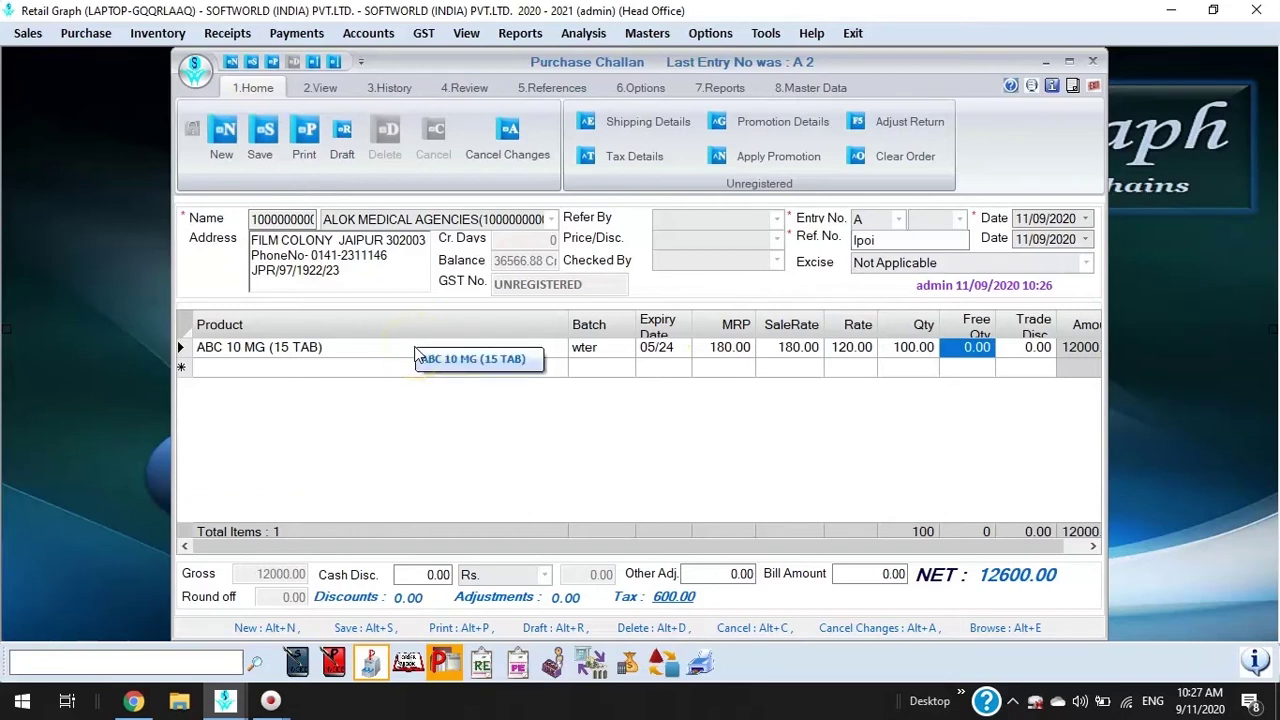
pyautogui.moveTo(417, 356); pyautogui.dragTo(918, 160)
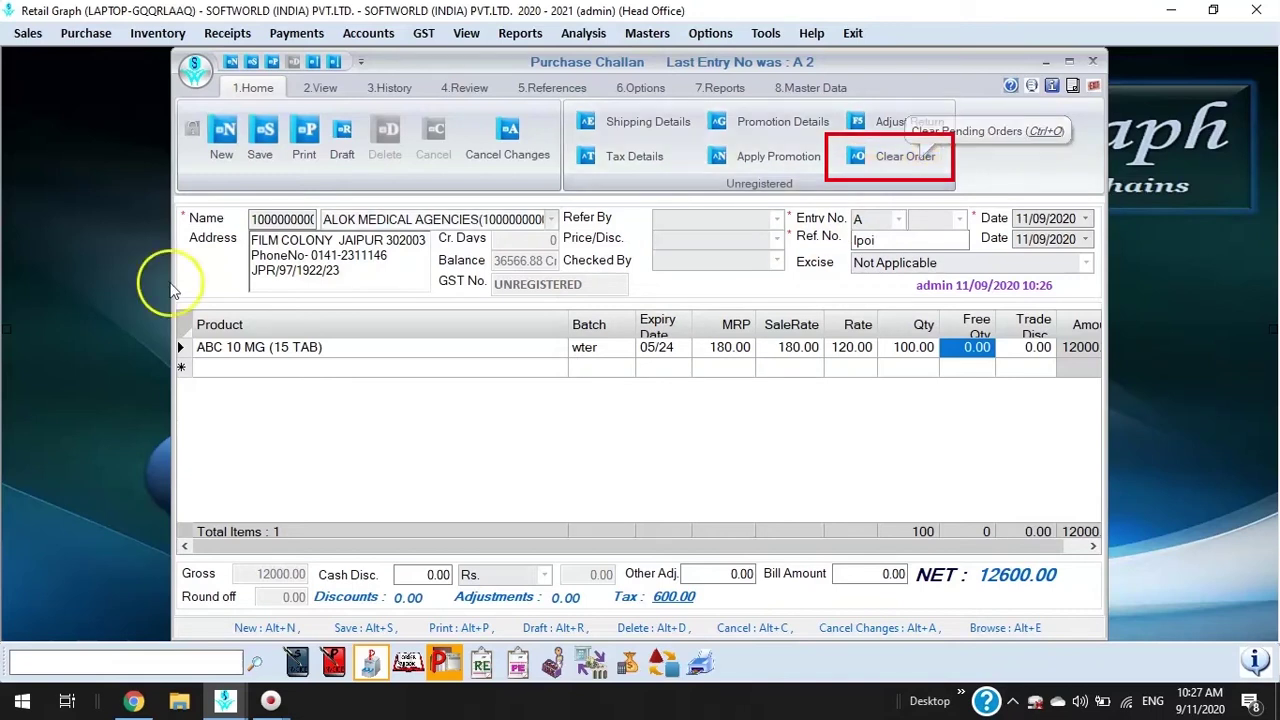
pyautogui.press('Tab')
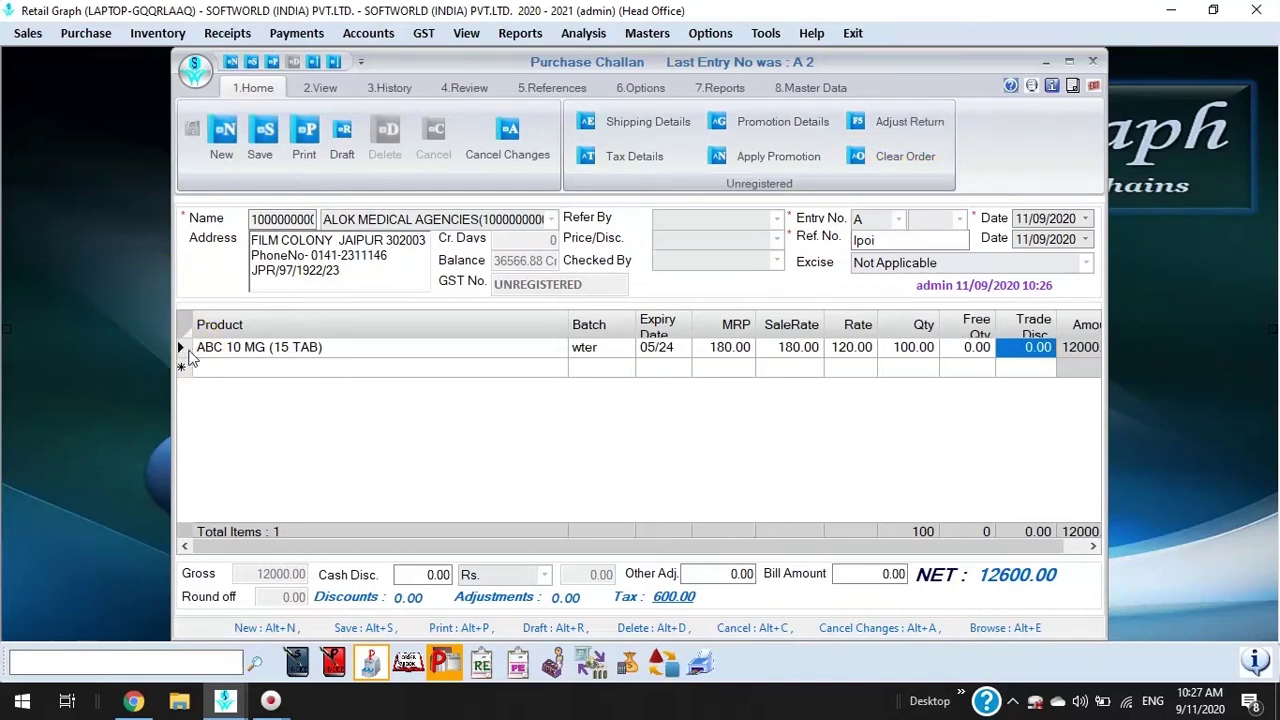
pyautogui.hotkey('ctrl', 'Delete')
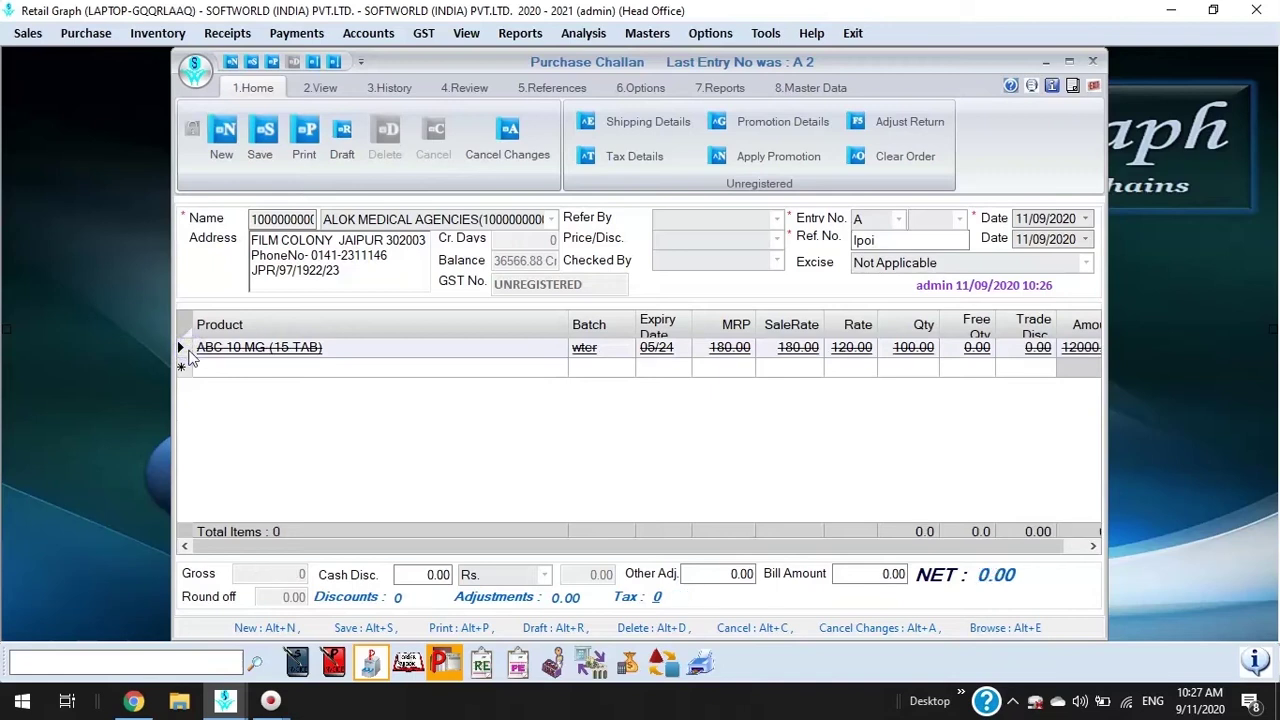
# Use Clear Order to bring the pending purchase order for ABC 10 MG (15 TAB) into the challan
pyautogui.click(913, 154)
pyautogui.click(384, 366)
pyautogui.click(384, 366)
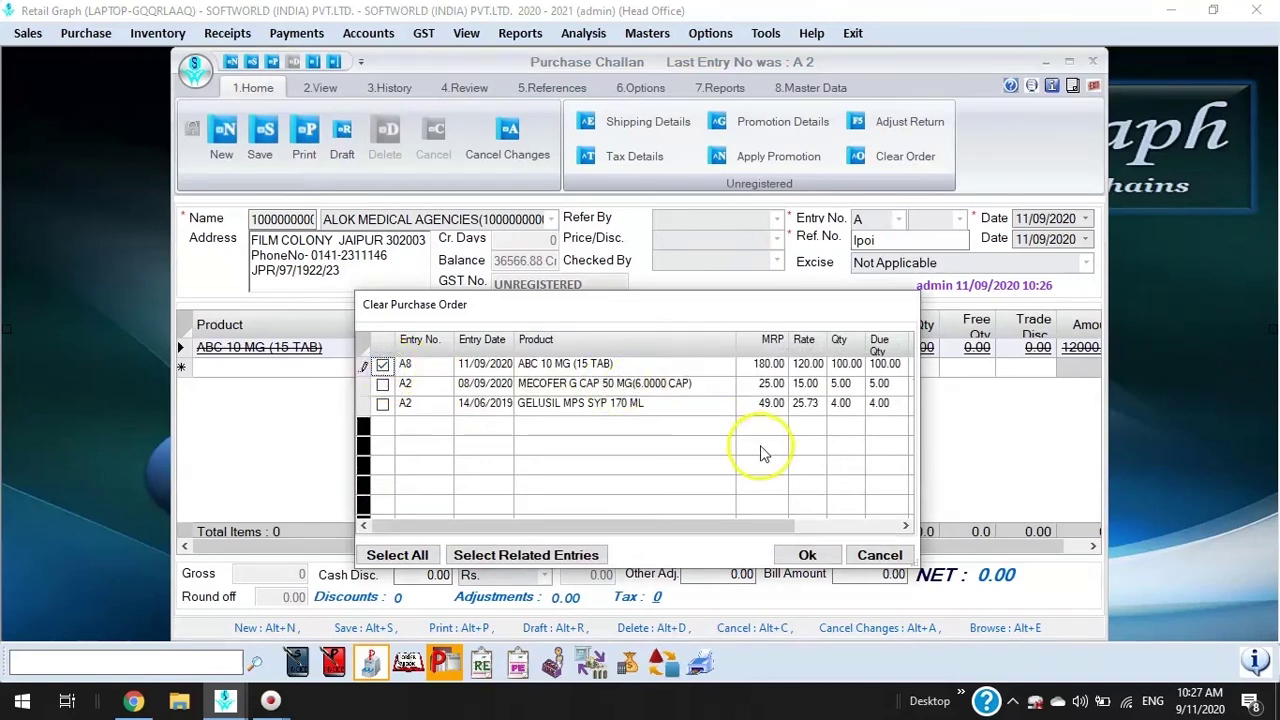
pyautogui.click(815, 557)
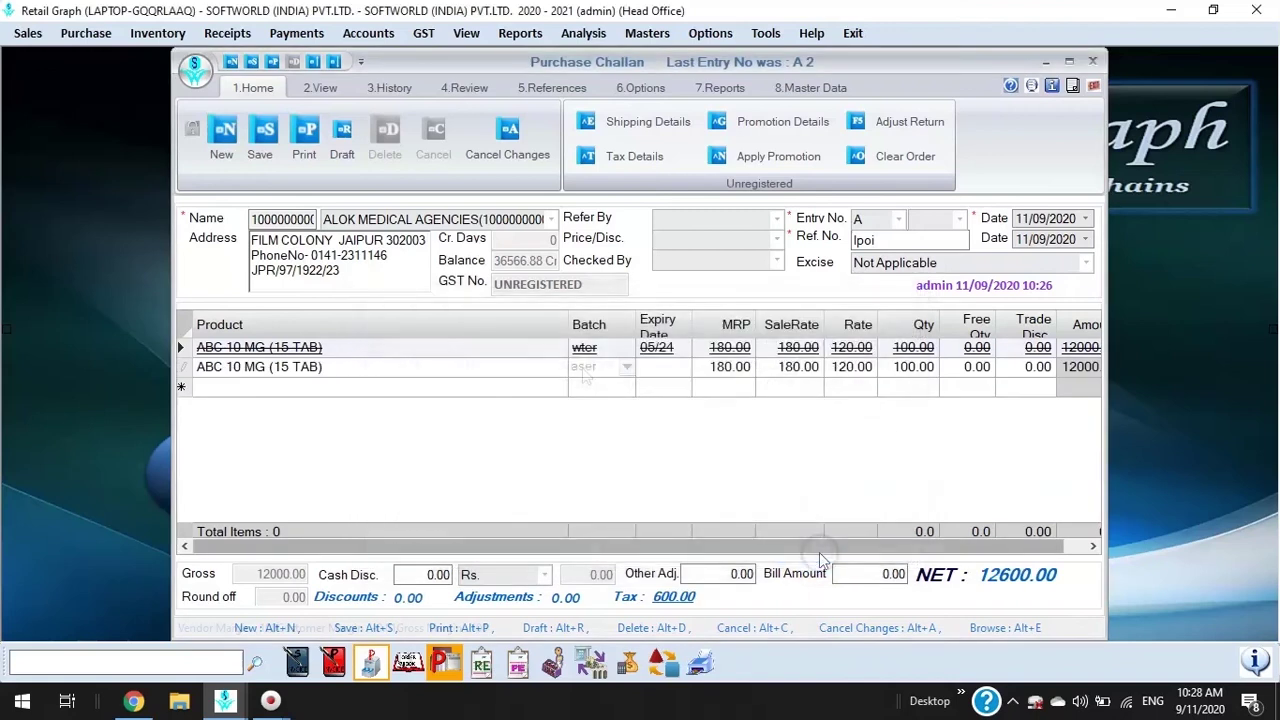
# Enter batch aser and expiry date 05/24 on the challan line brought in from the purchase order
pyautogui.click(660, 367)
pyautogui.write('05/24')
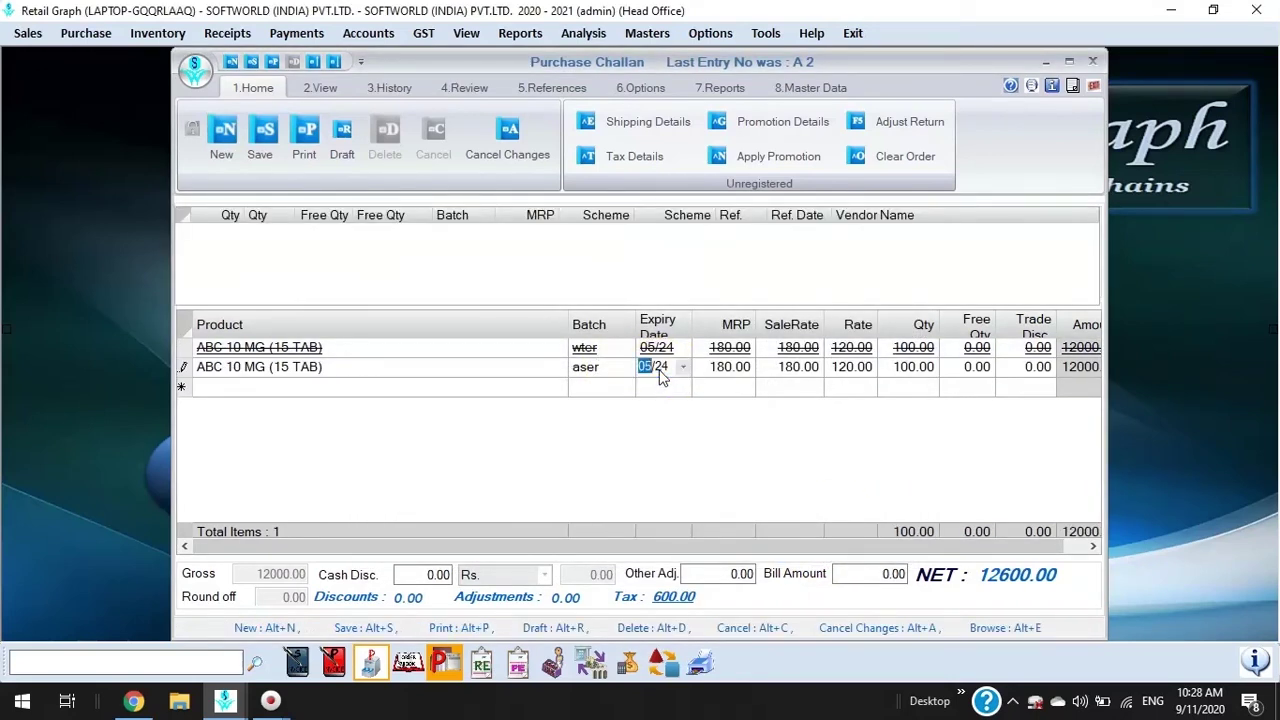
pyautogui.press('Return')
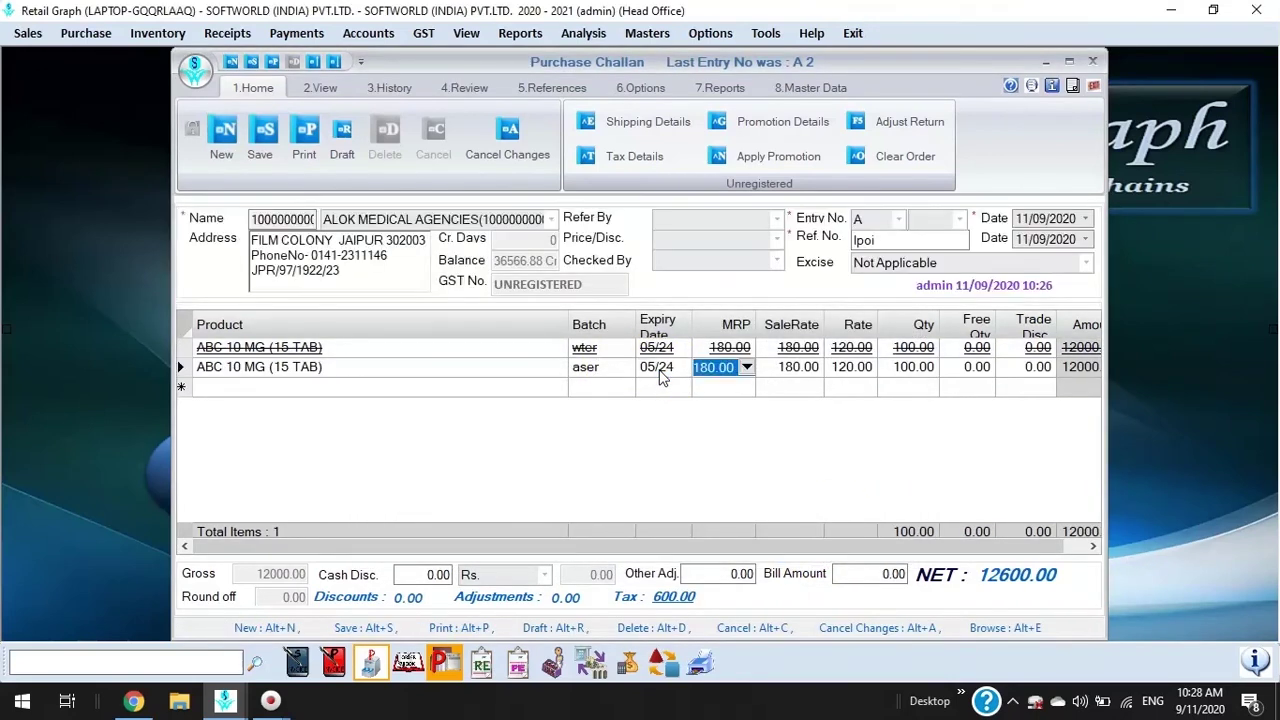
pyautogui.click(926, 379)
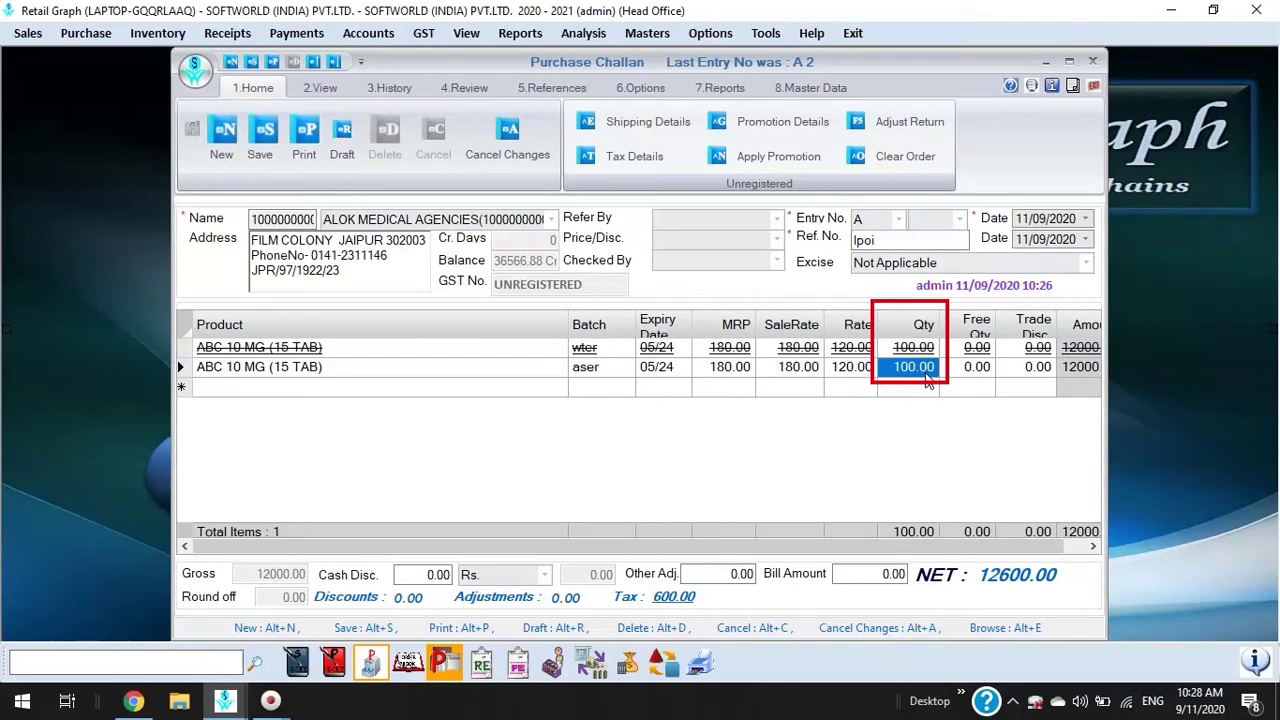
pyautogui.click(975, 370)
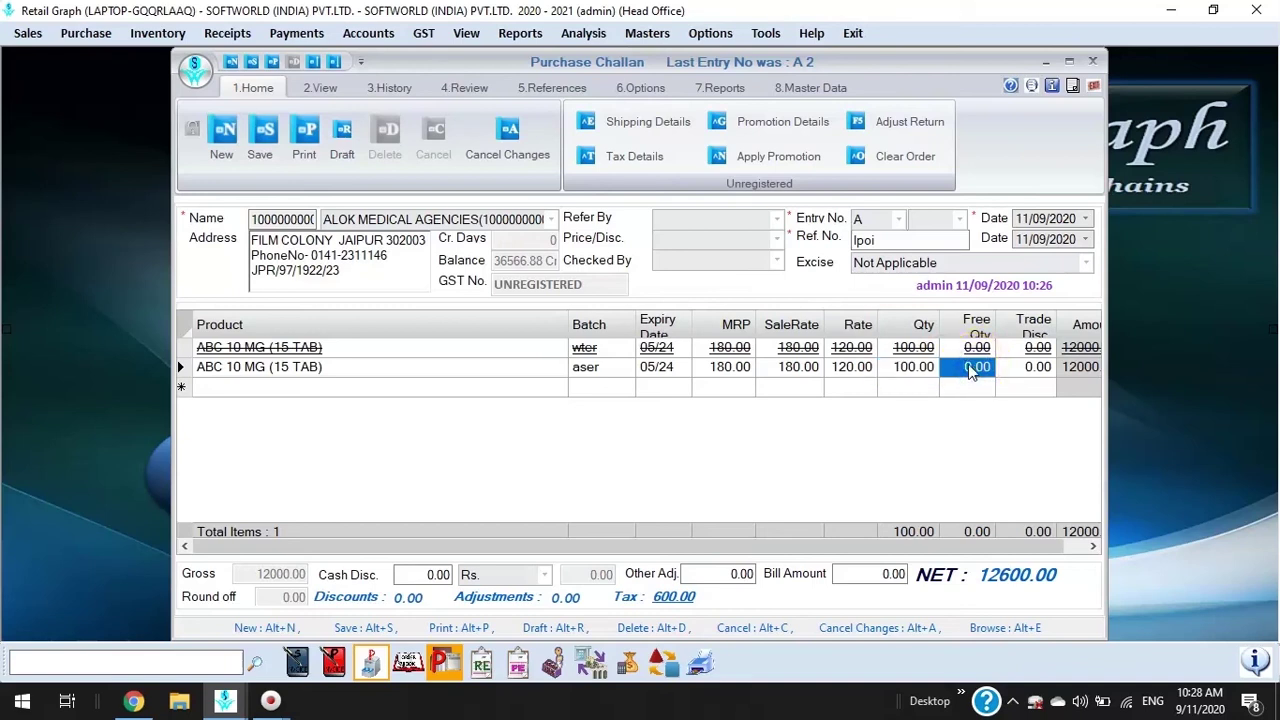
# Save the completed purchase challan and open a new purchase invoice
pyautogui.click(266, 158)
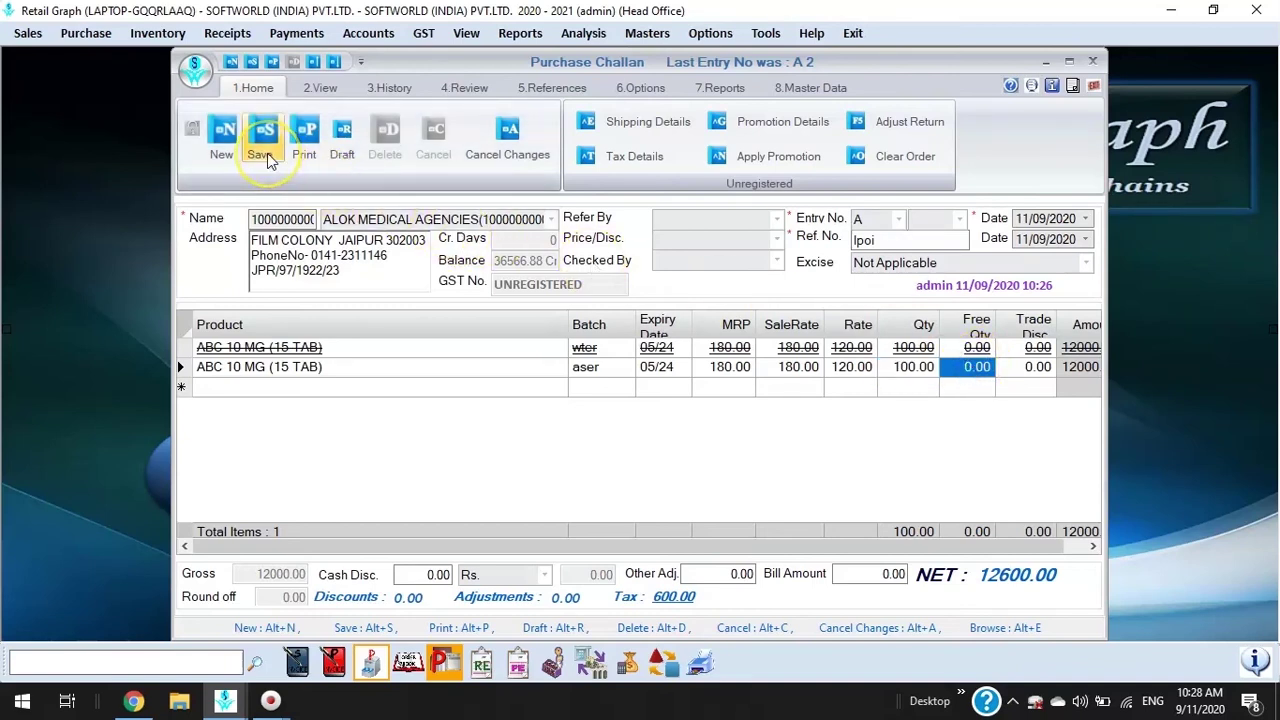
pyautogui.click(266, 156)
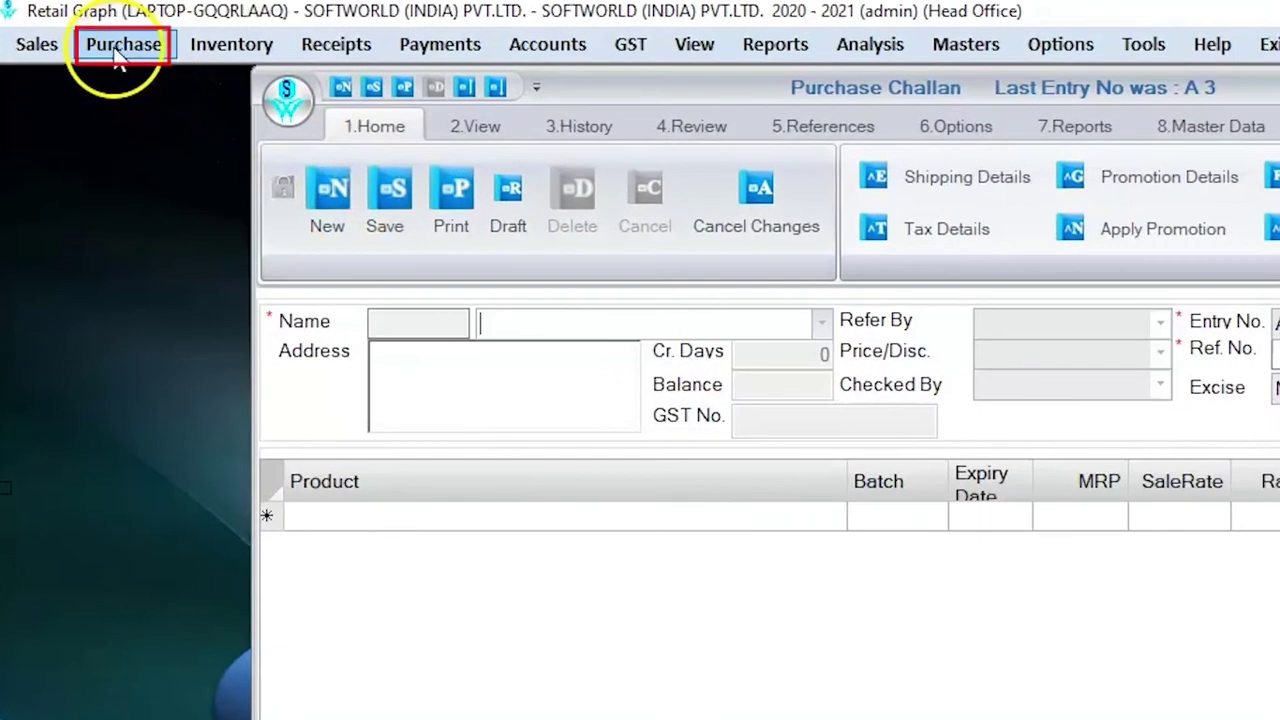
pyautogui.click(120, 55)
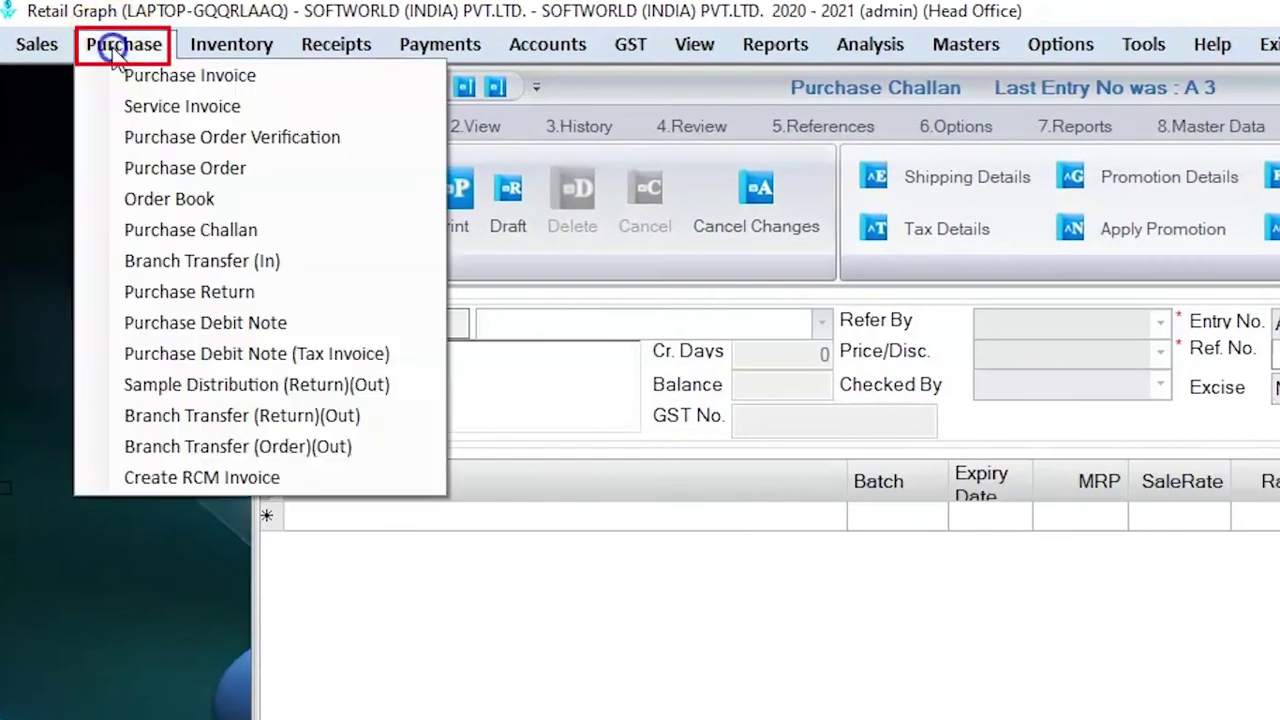
pyautogui.click(196, 75)
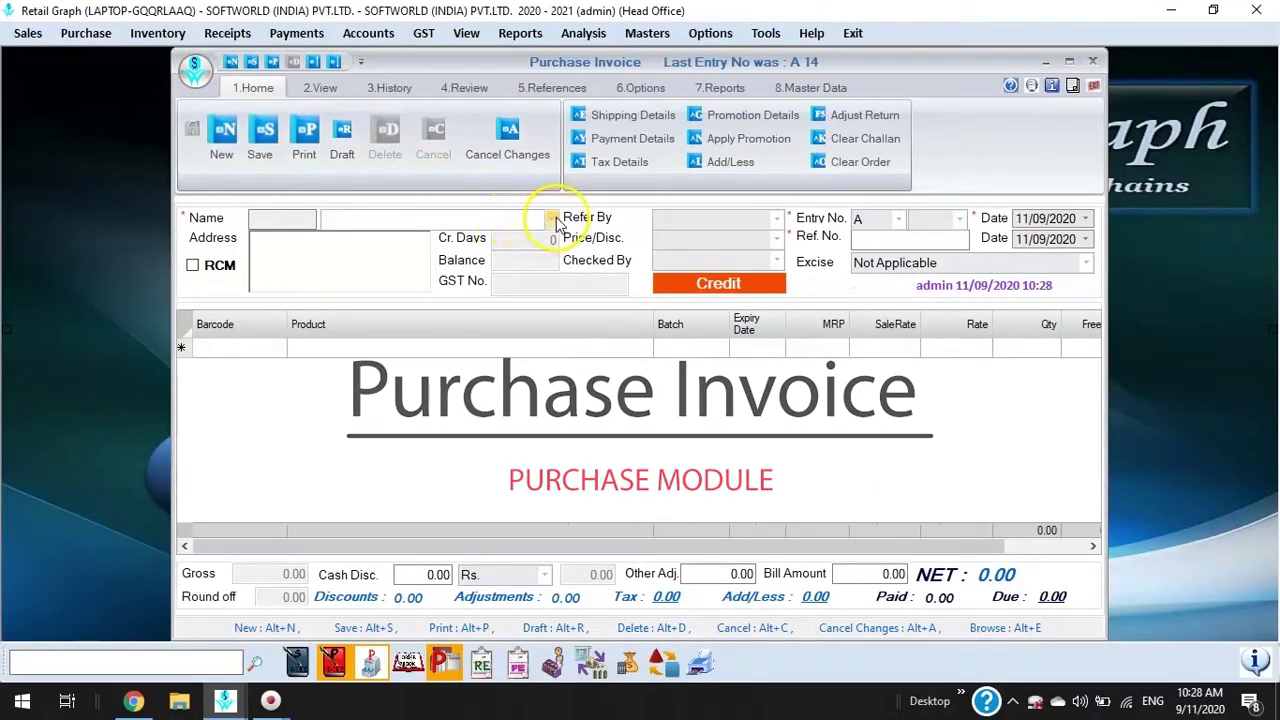
# Select ALOK MEDICAL AGENCIES as the invoice vendor and enter wert as the reference number
pyautogui.click(552, 219)
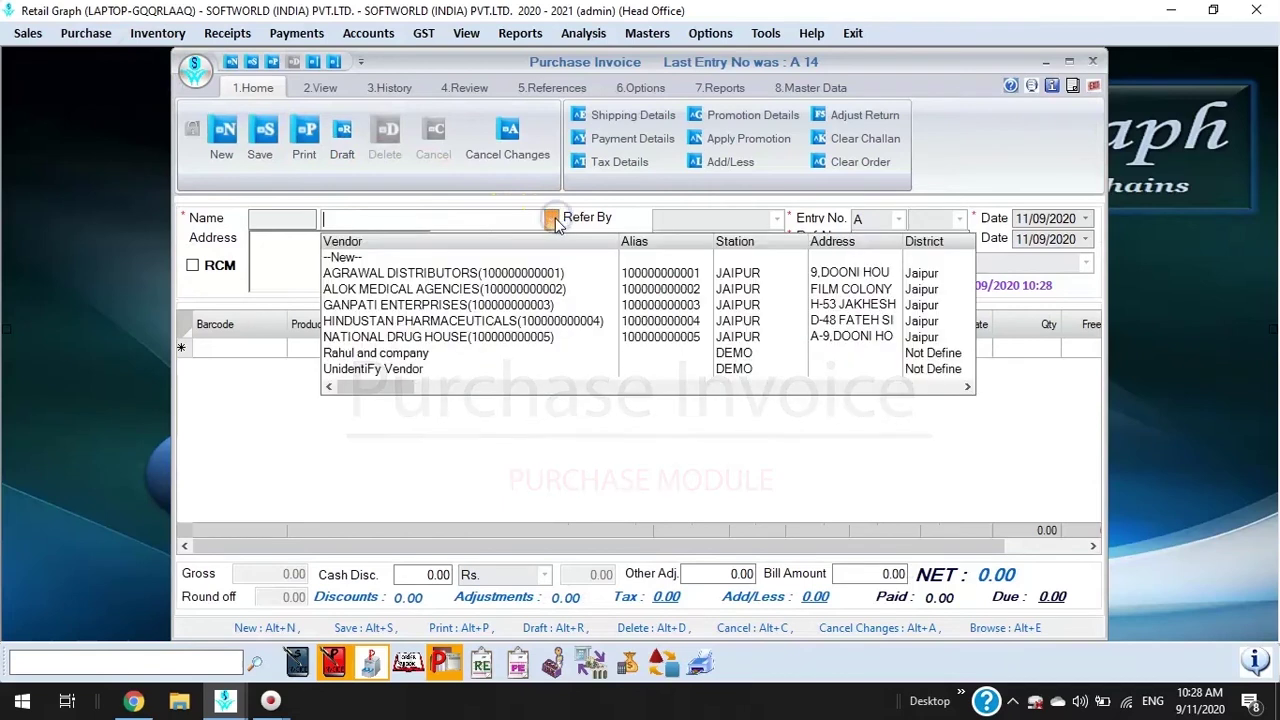
pyautogui.click(484, 288)
pyautogui.click(905, 212)
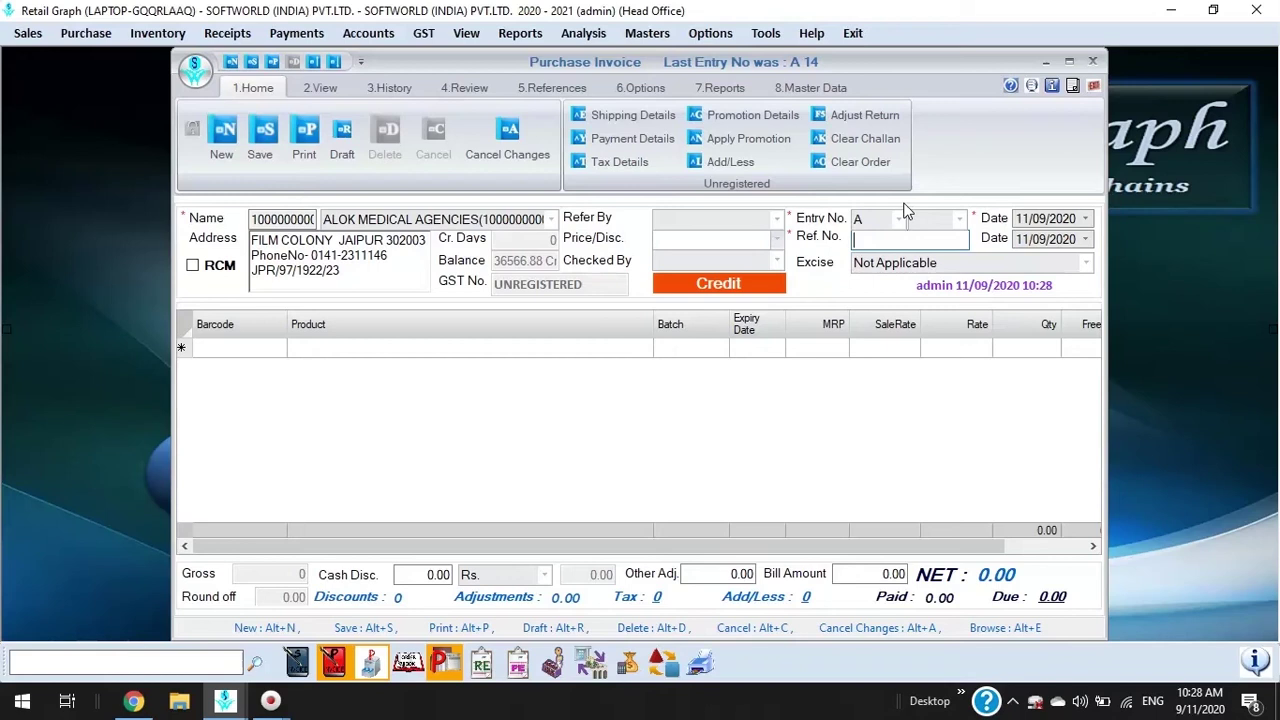
pyautogui.write('wert')
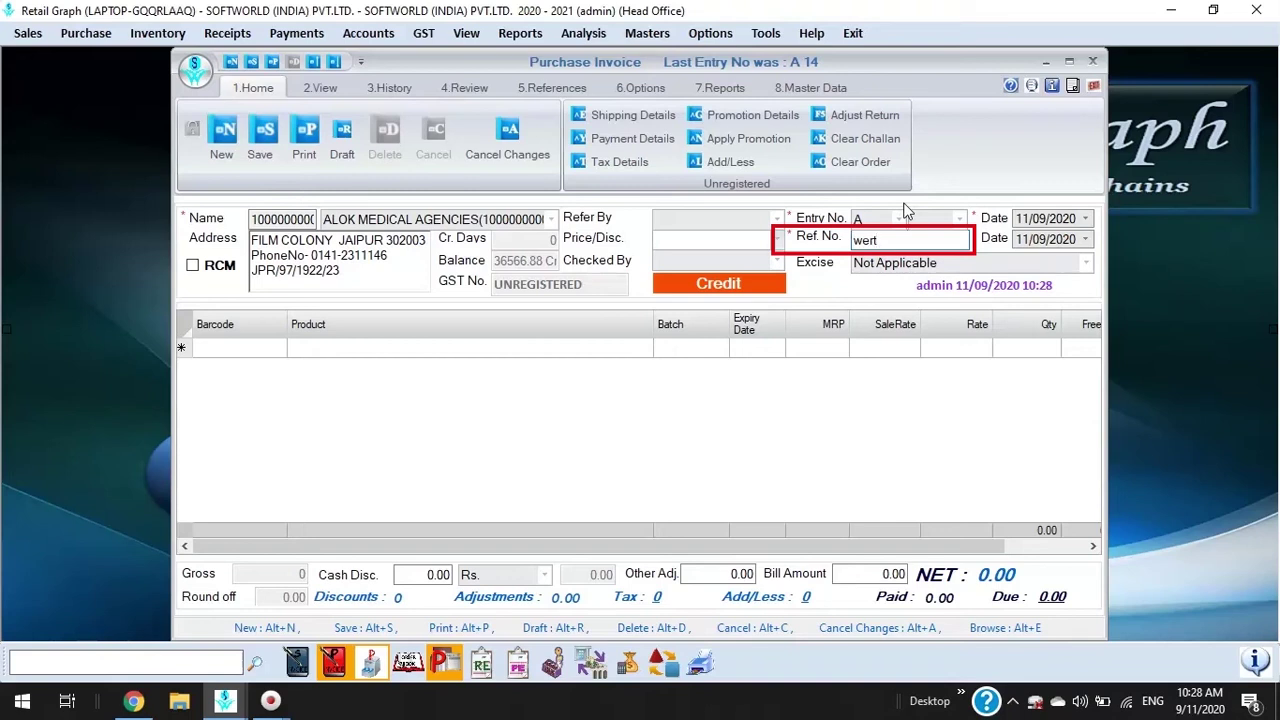
pyautogui.press('Tab')
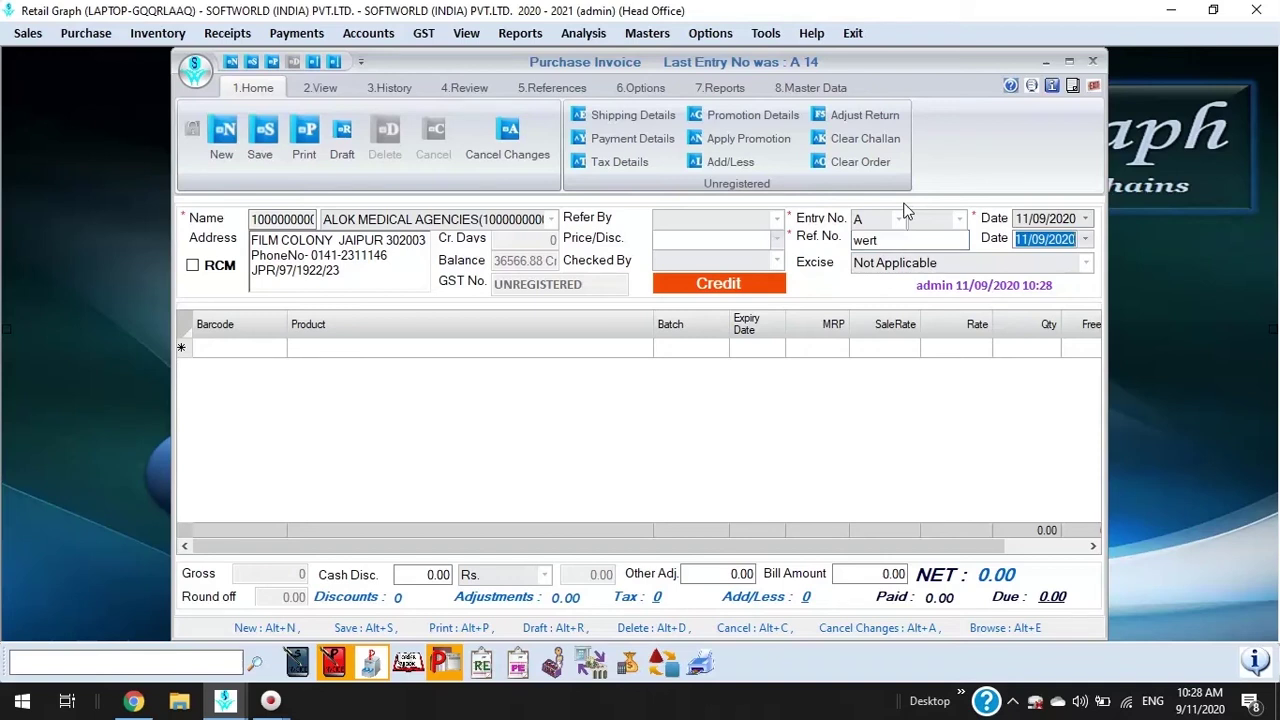
# Check the vendor's pending purchase orders through Clear Order, then close the list without selecting any
pyautogui.click(870, 161)
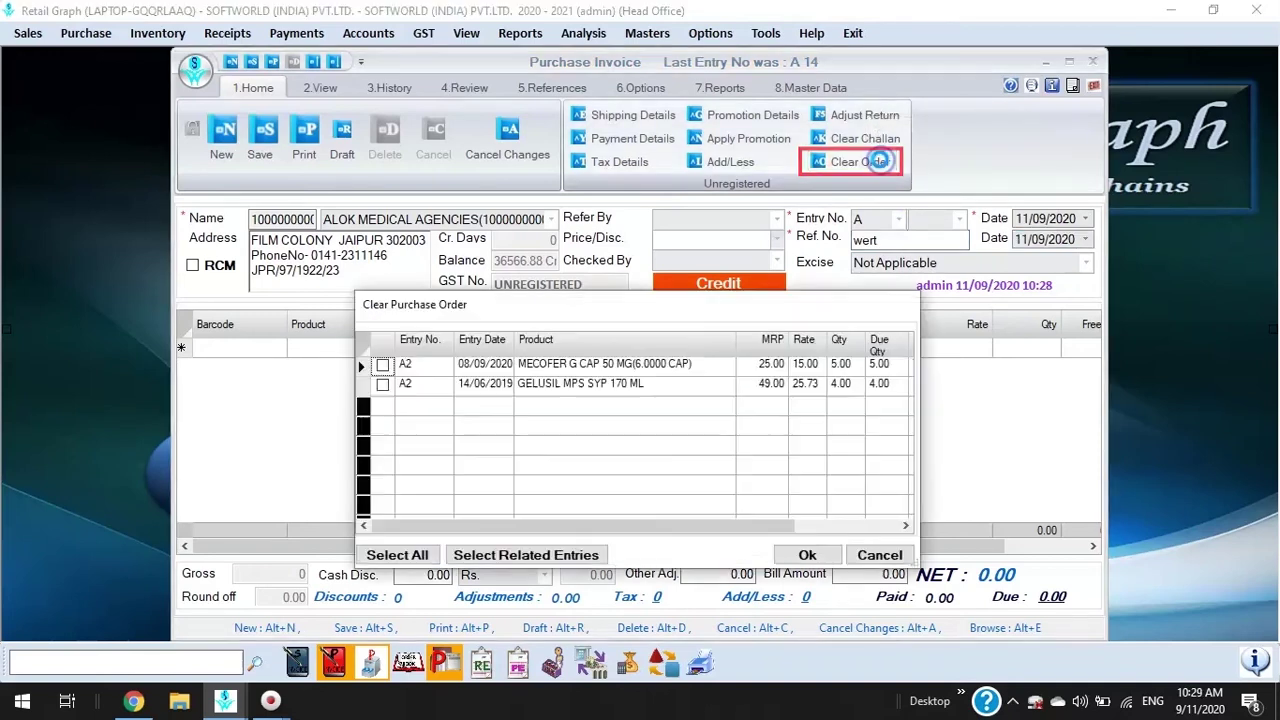
pyautogui.click(588, 390)
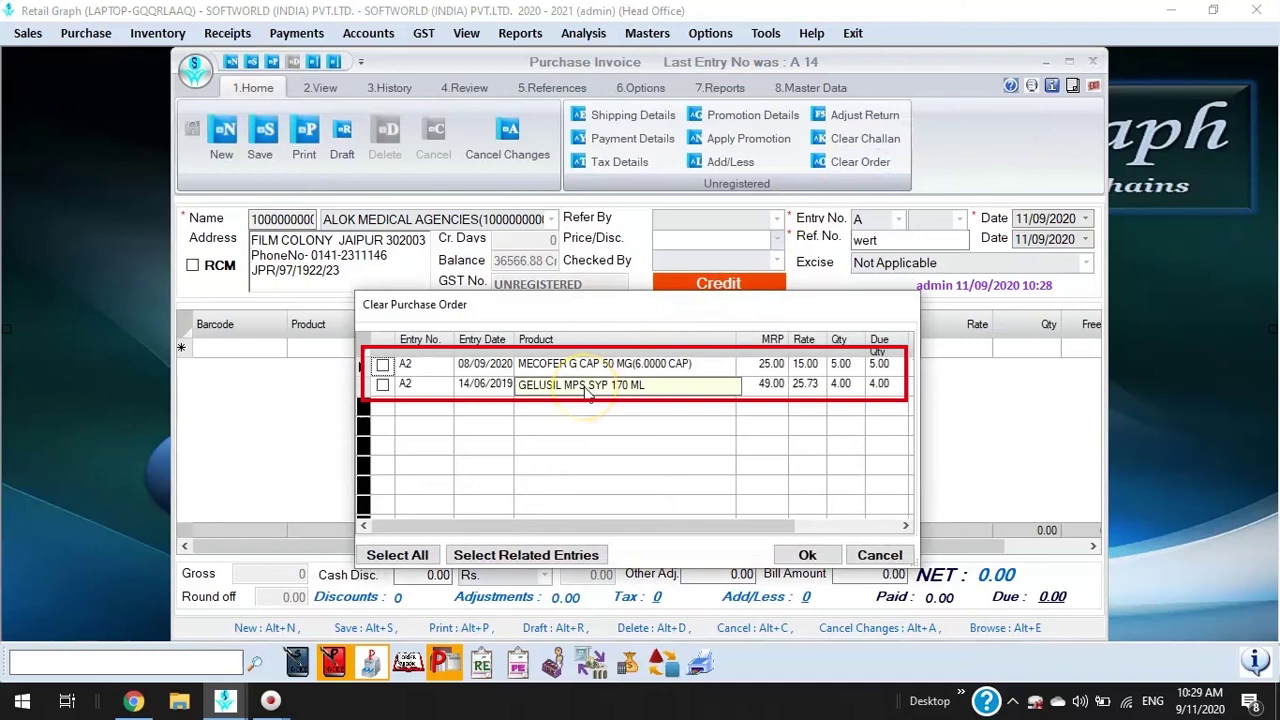
pyautogui.click(860, 512)
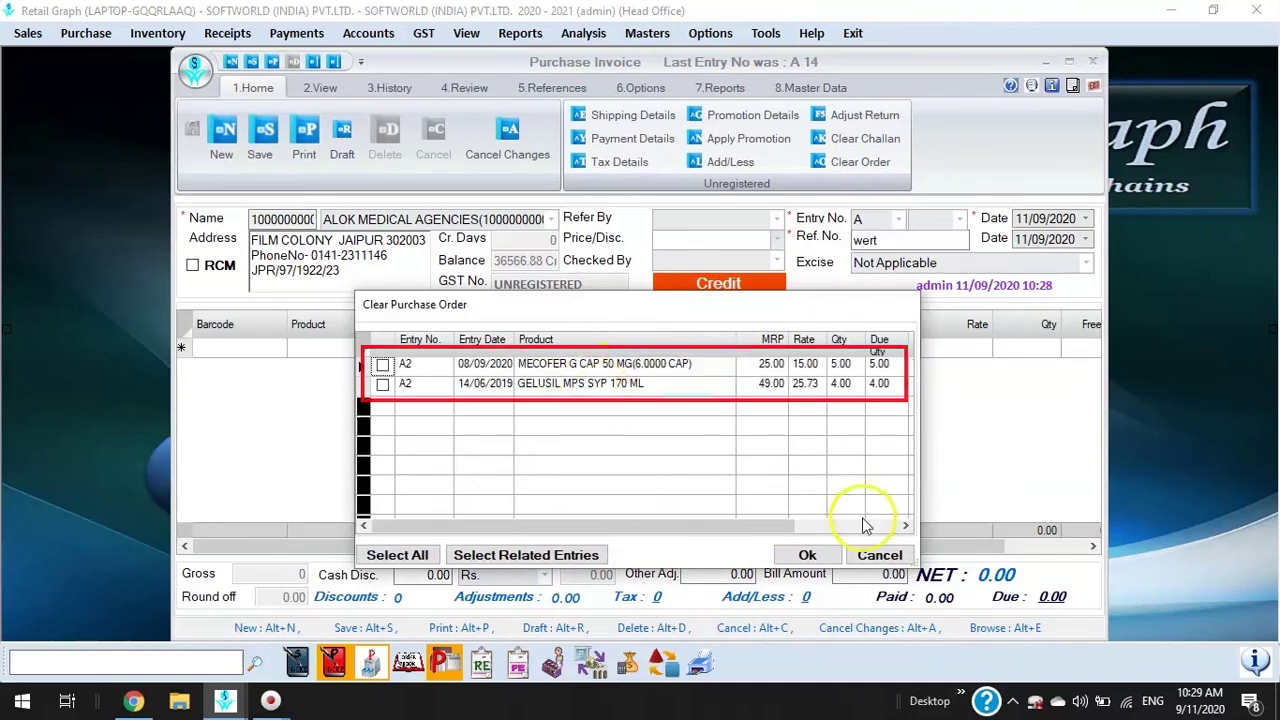
pyautogui.click(866, 553)
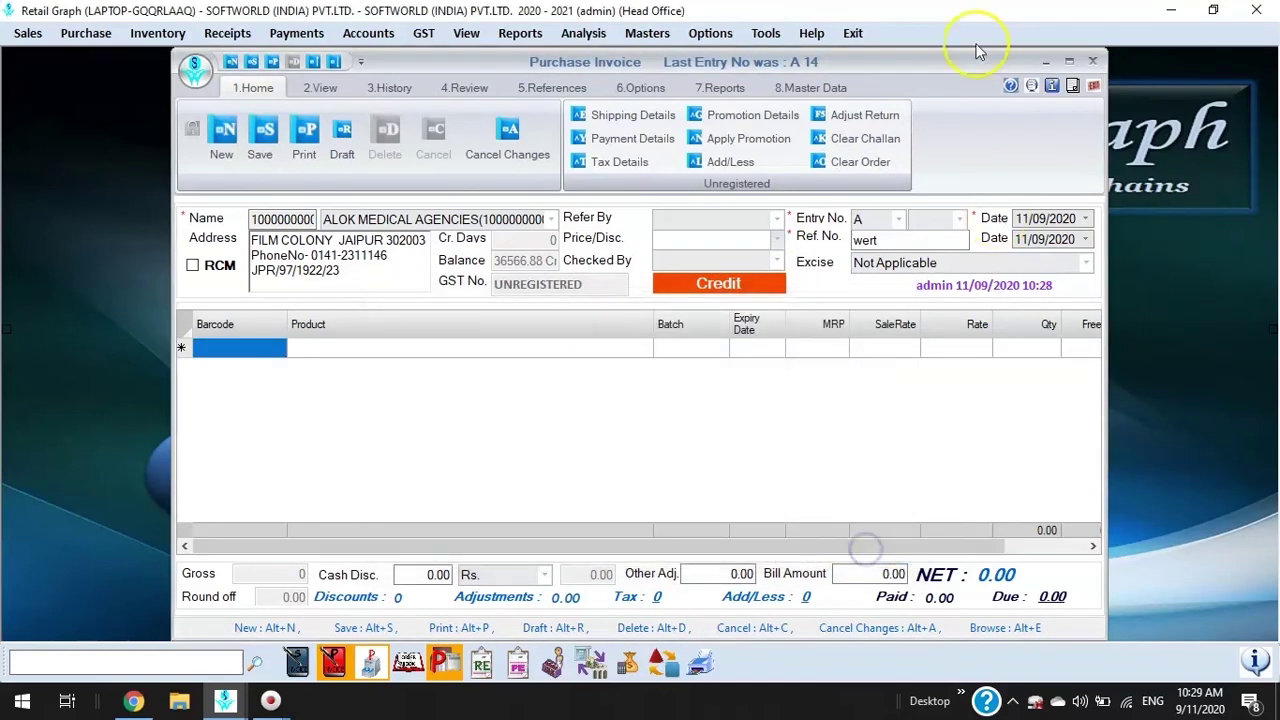
# Use Clear Challan to bring the pending ABC 10 MG (15 TAB) challan dated 11/09/2020 into the invoice
pyautogui.click(888, 141)
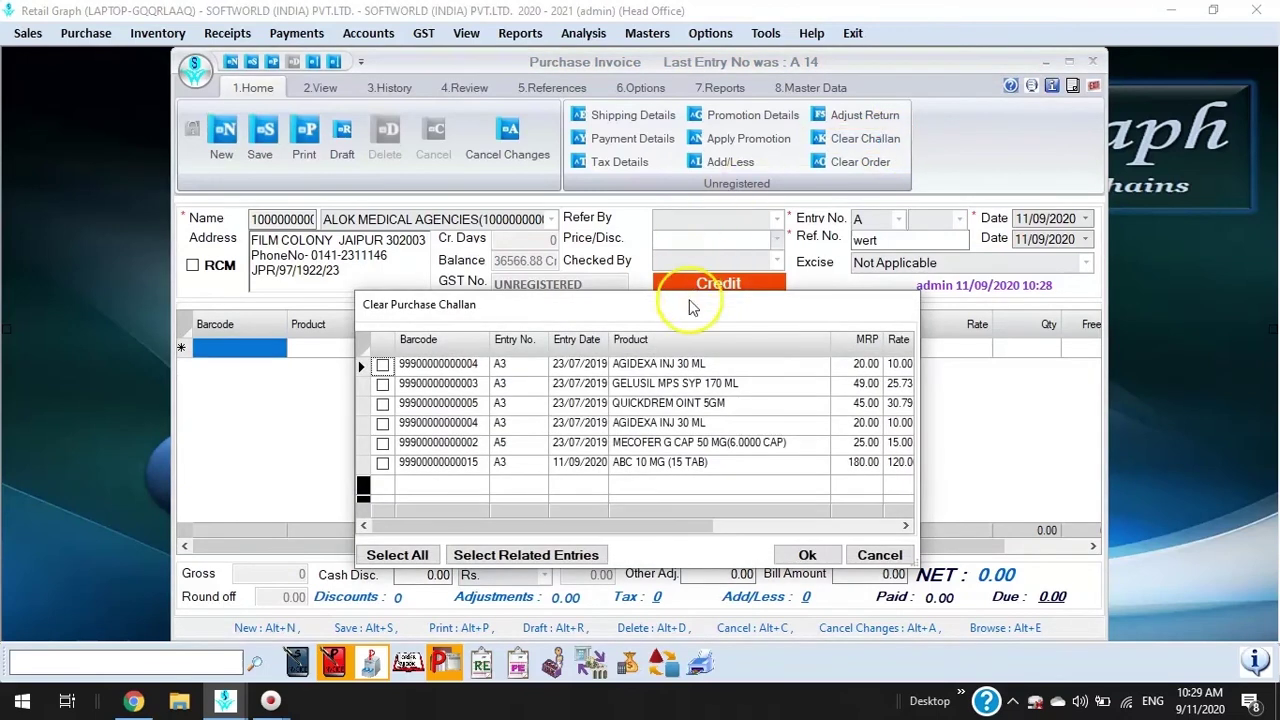
pyautogui.click(382, 463)
pyautogui.click(808, 554)
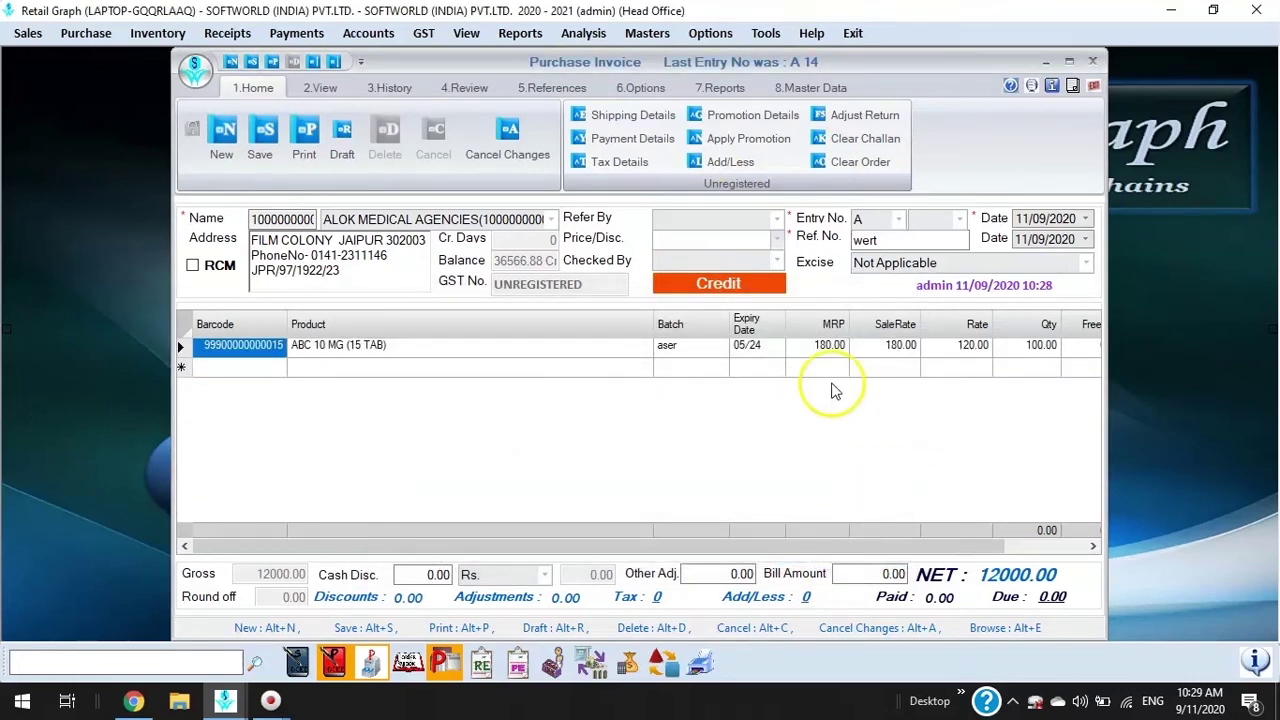
pyautogui.click(894, 345)
pyautogui.click(1037, 345)
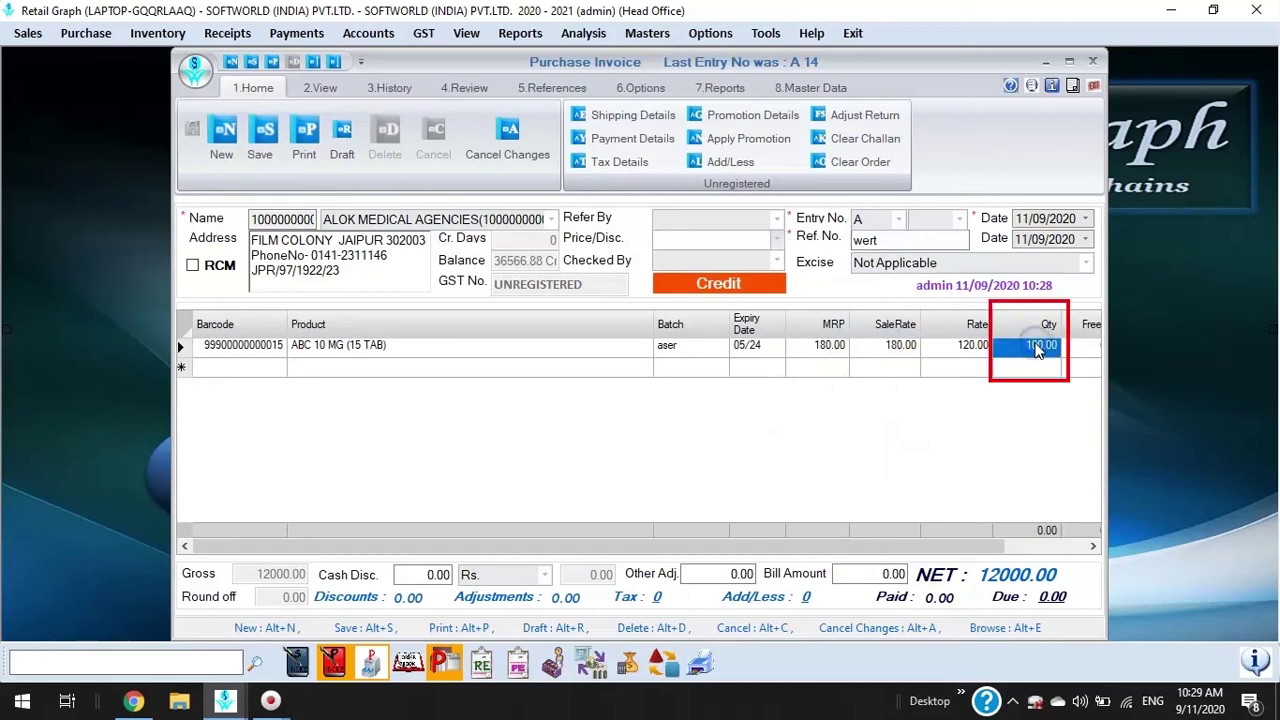
# Switch the invoice's payment mode to Cash, then assign the full 12000.00 to On Credit in the payment details
pyautogui.click(672, 285)
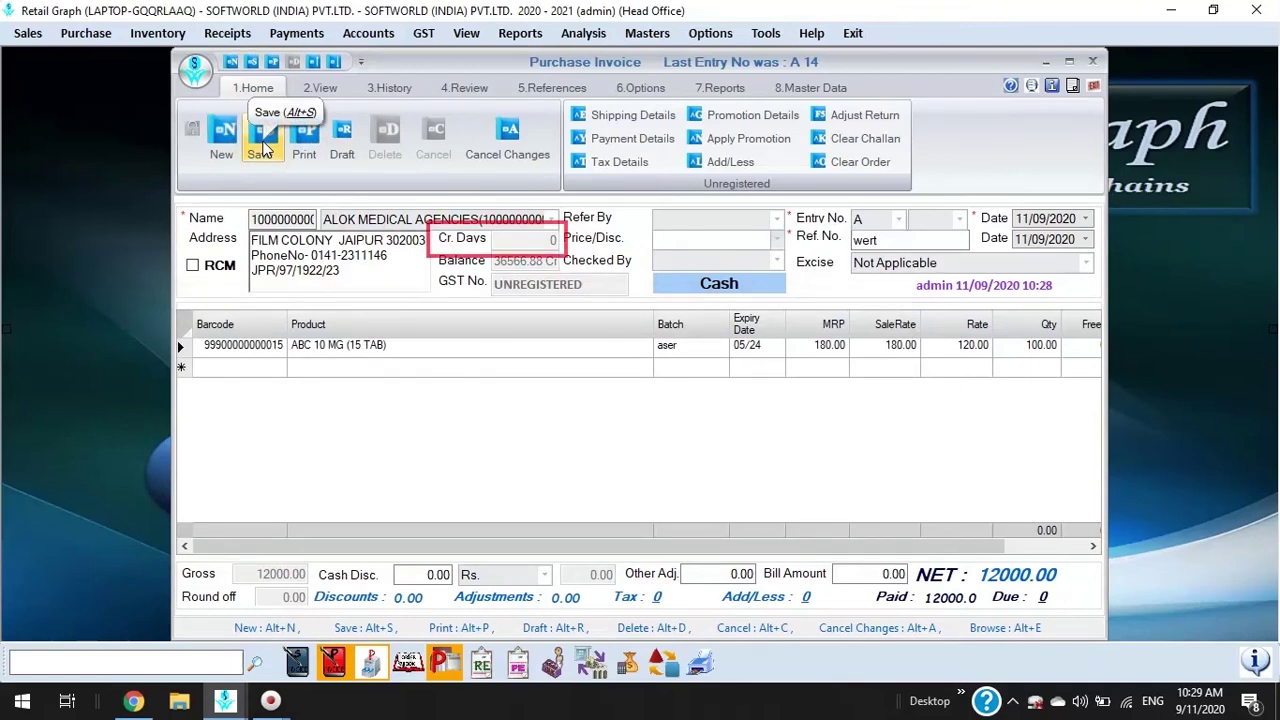
pyautogui.click(548, 242)
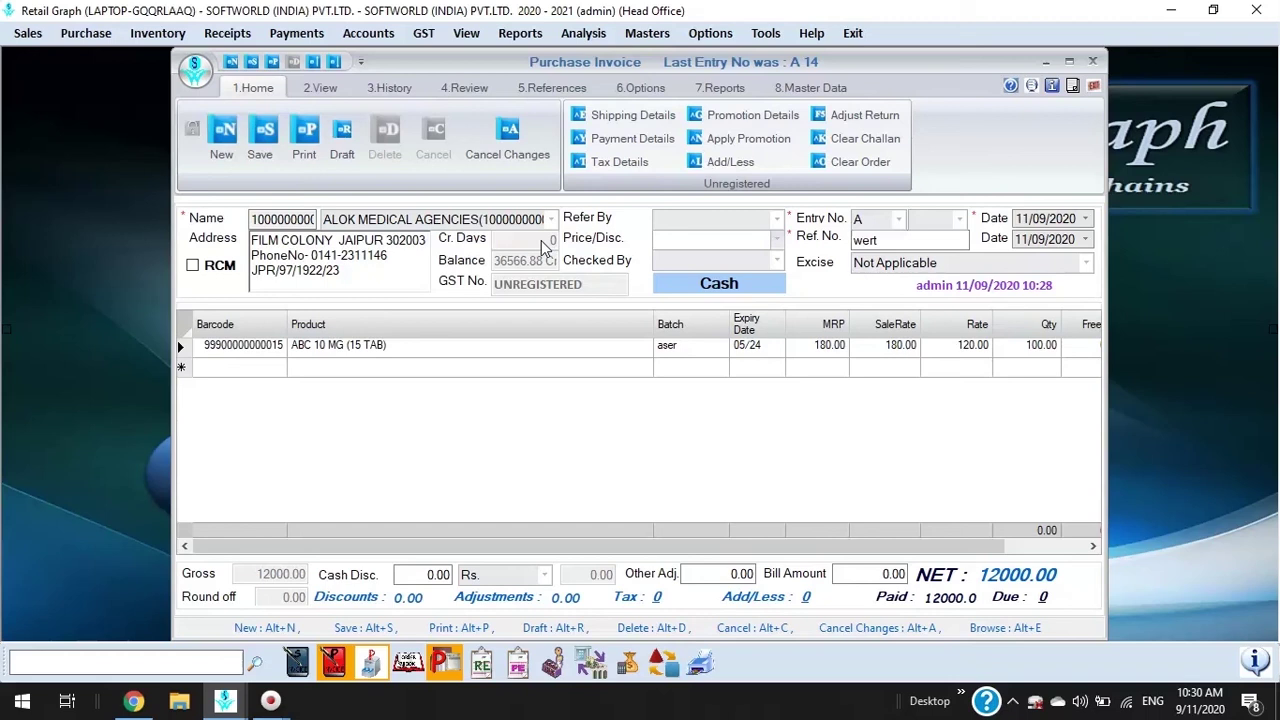
pyautogui.click(640, 138)
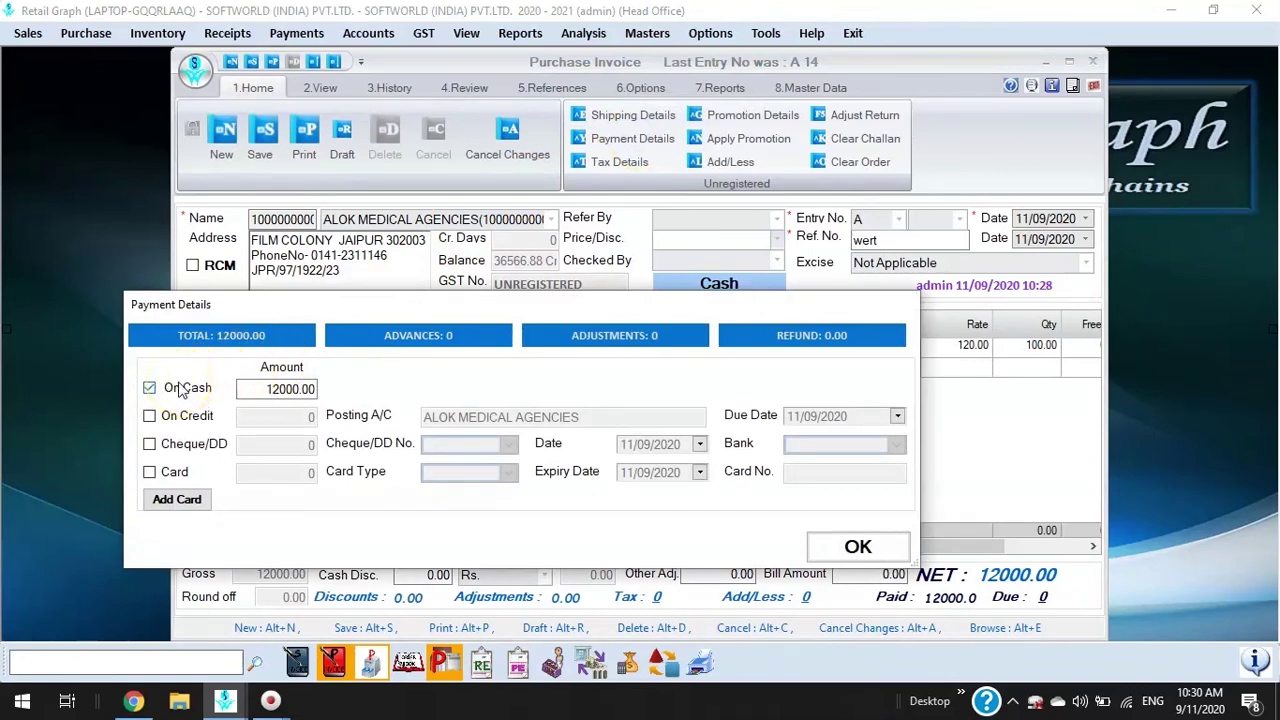
pyautogui.click(172, 388)
pyautogui.click(155, 416)
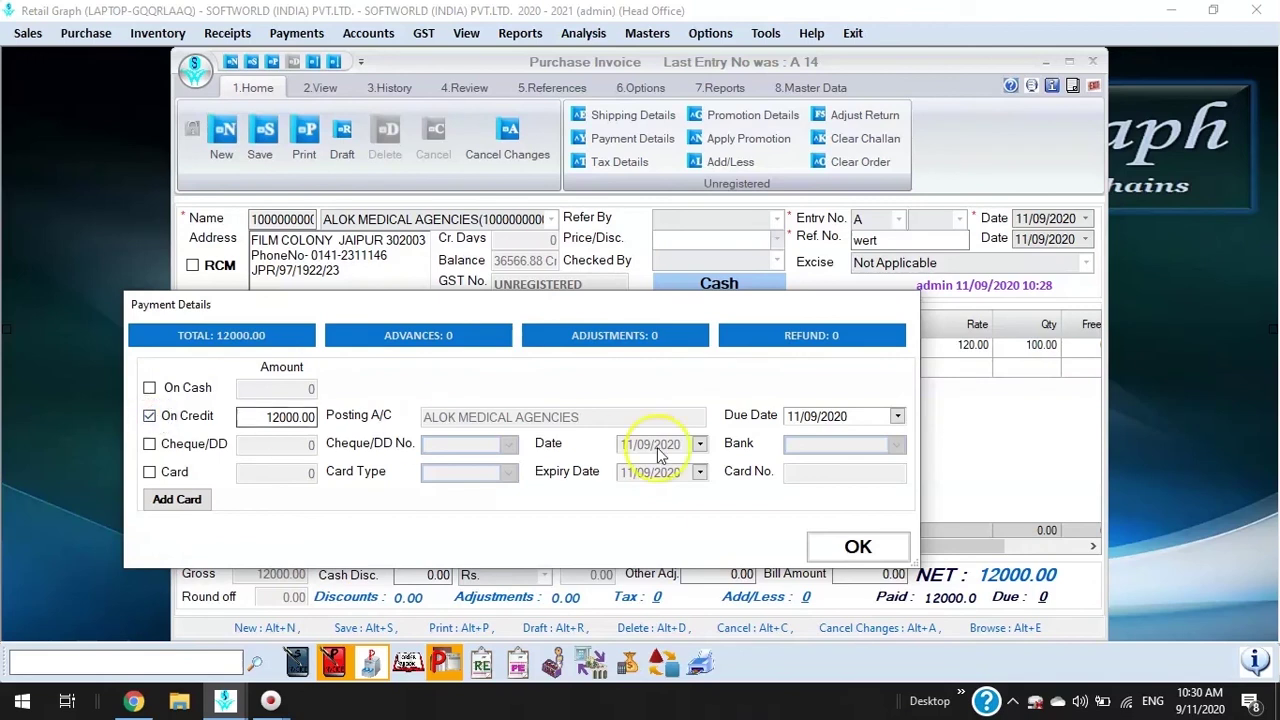
pyautogui.click(862, 550)
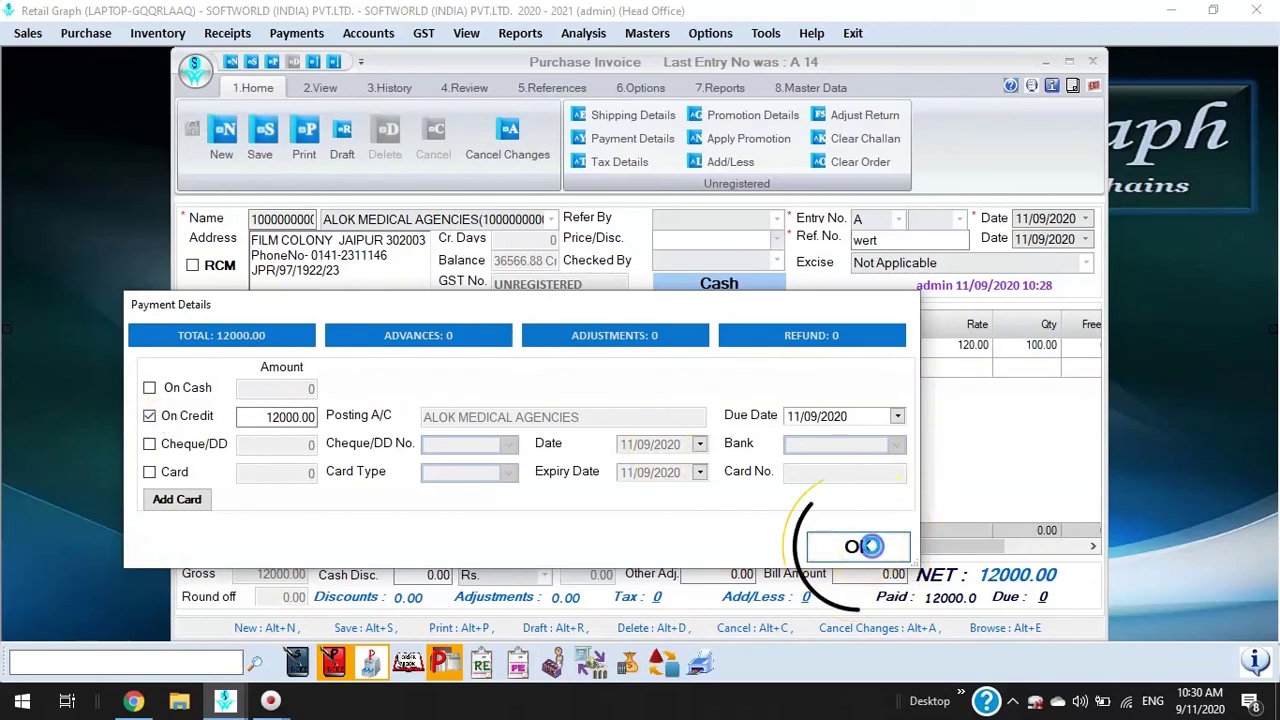
# Save the purchase invoice and accept posting it with the net amount
pyautogui.click(262, 147)
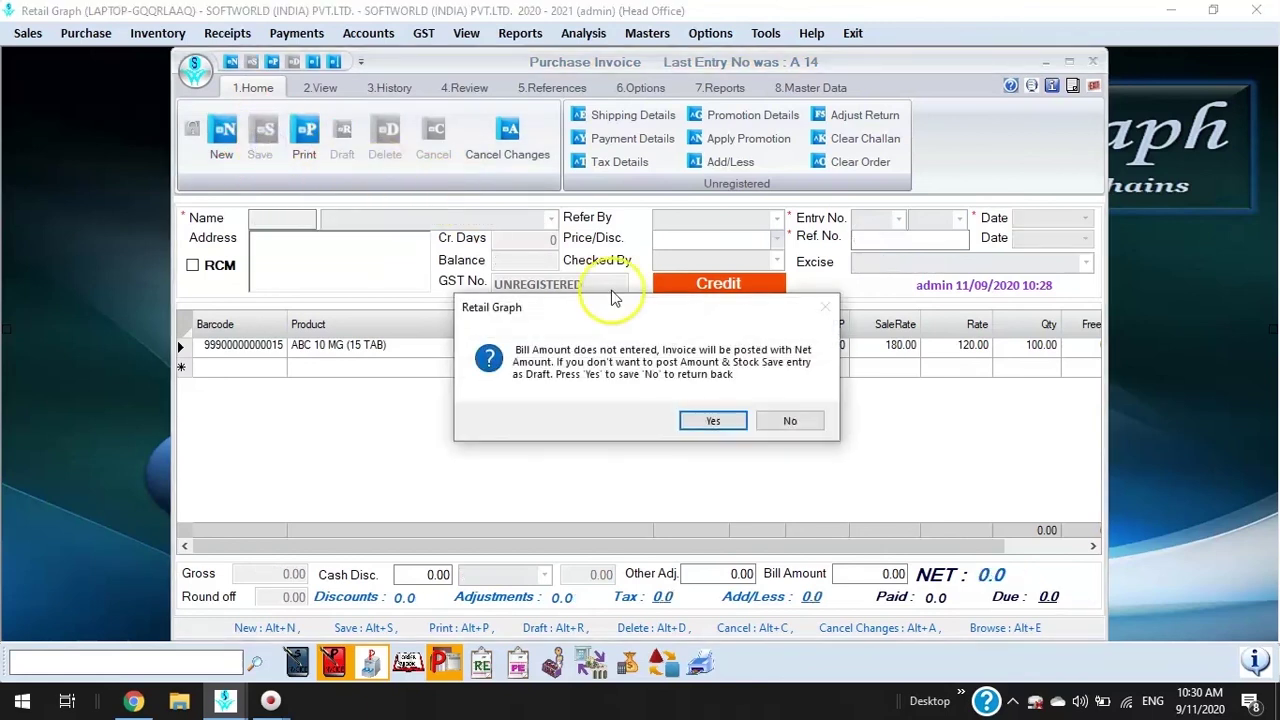
pyautogui.click(700, 420)
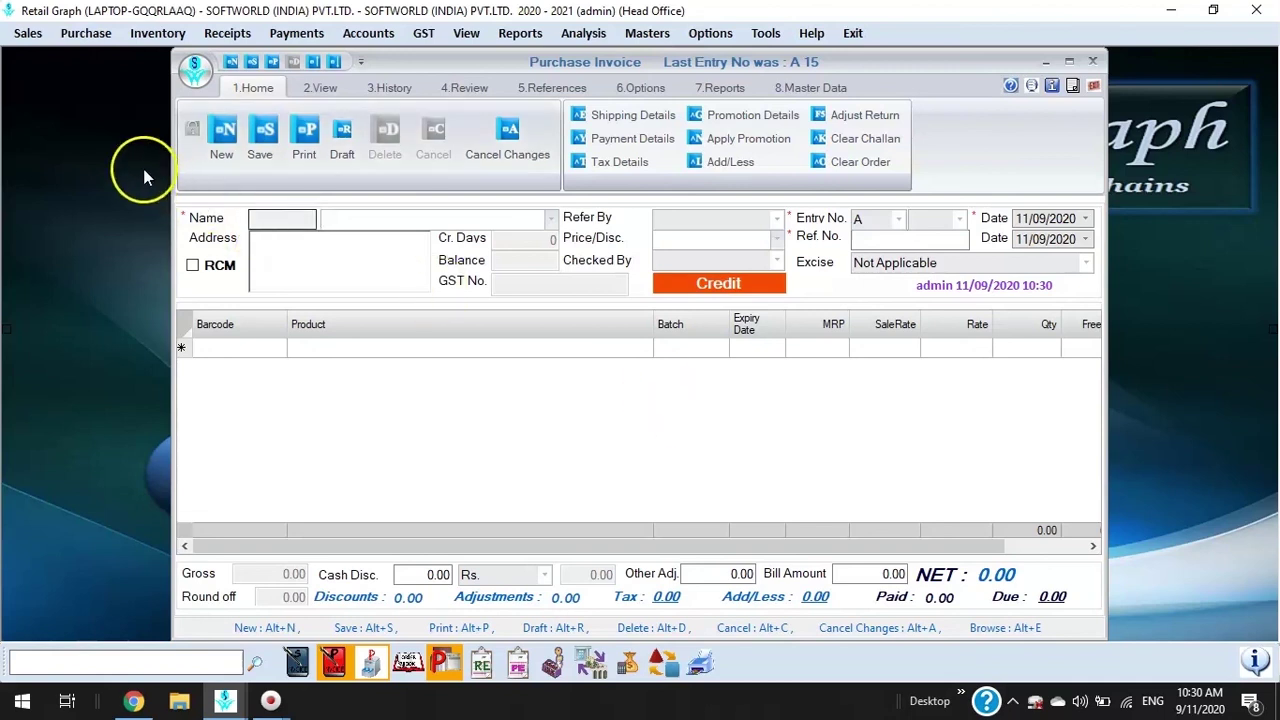
# Display the available purchase transaction types
pyautogui.click(100, 38)
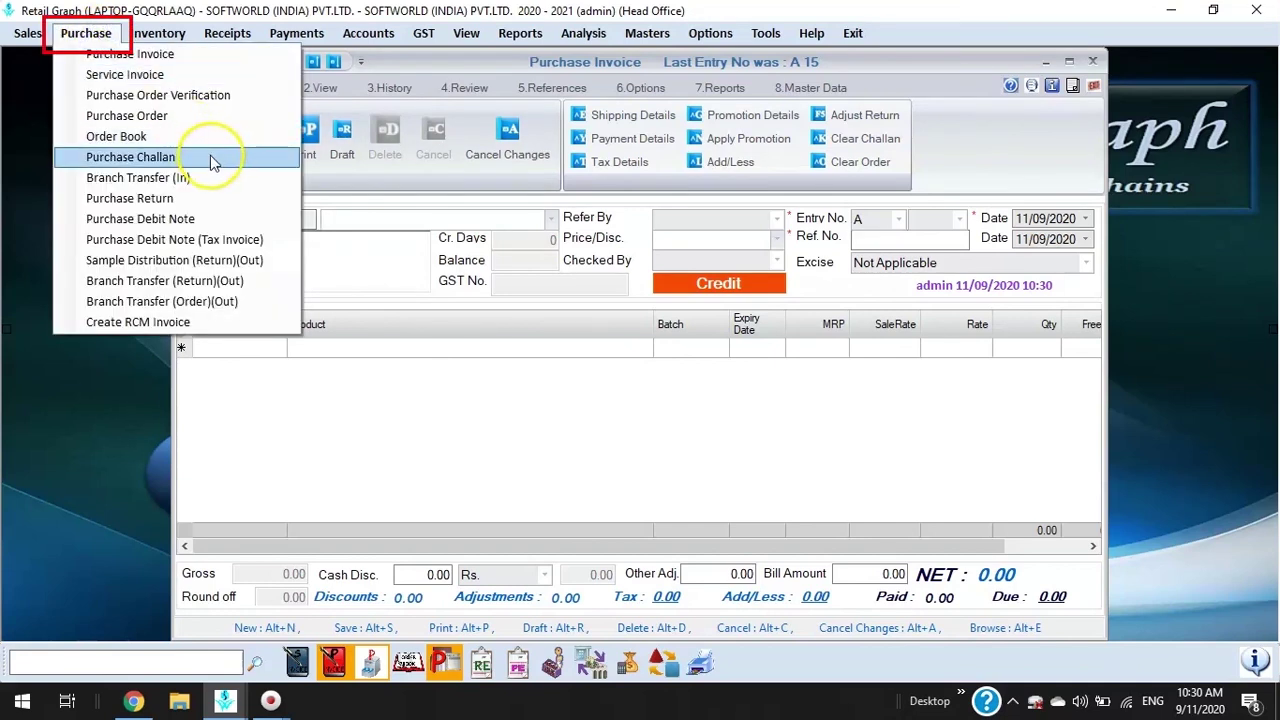